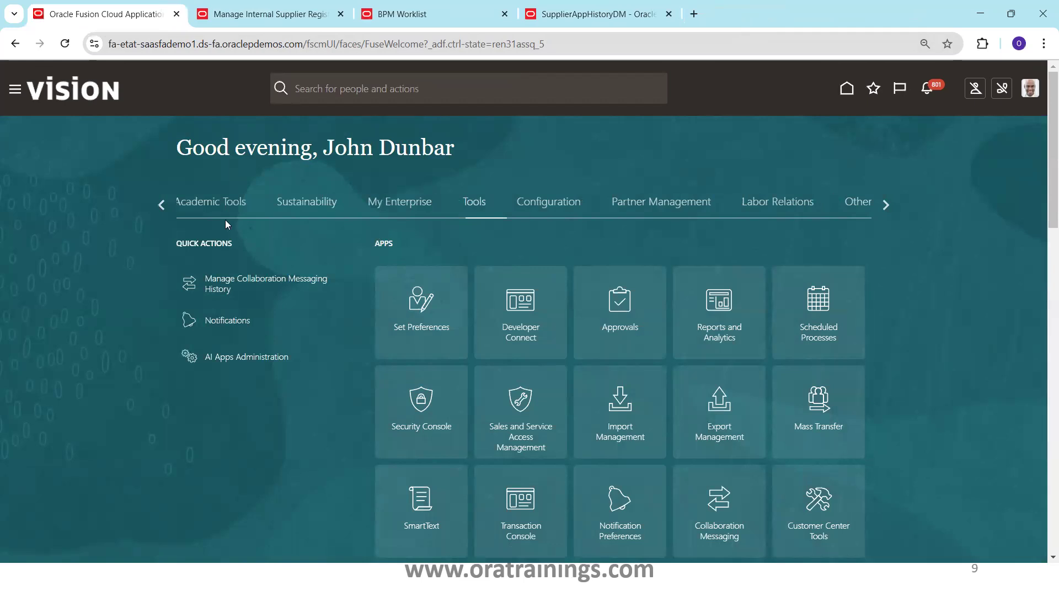
- Open the Suppliers work area under Procurement and start registering a new supplier
{"action": "left_click", "coordinate": [163, 205]}
{"action": "left_click", "coordinate": [163, 205]}
{"action": "left_click", "coordinate": [163, 205]}
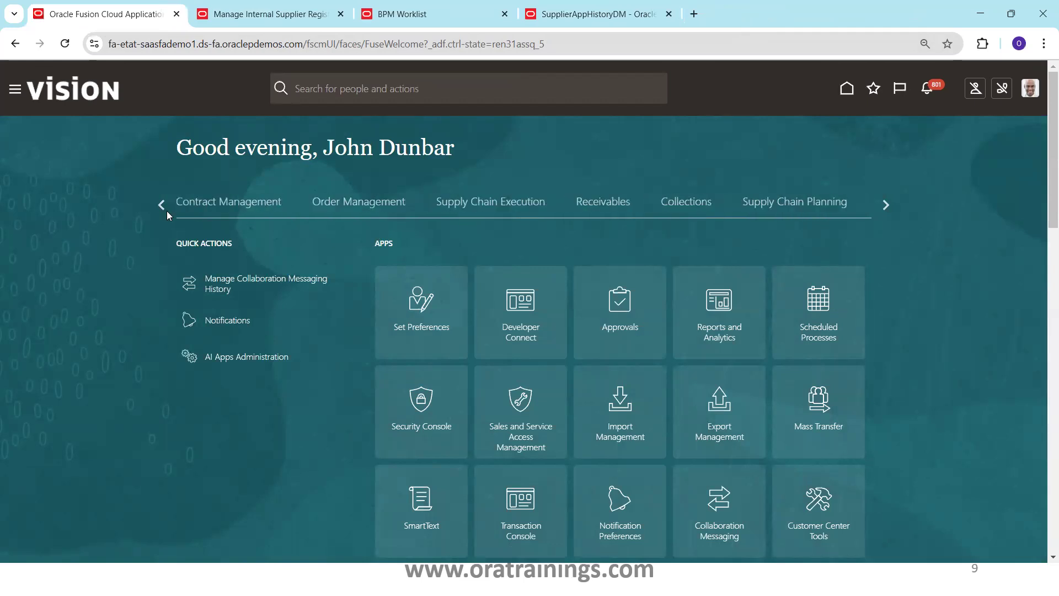
{"action": "left_click", "coordinate": [164, 206]}
{"action": "left_click", "coordinate": [163, 205]}
{"action": "left_click", "coordinate": [553, 202]}
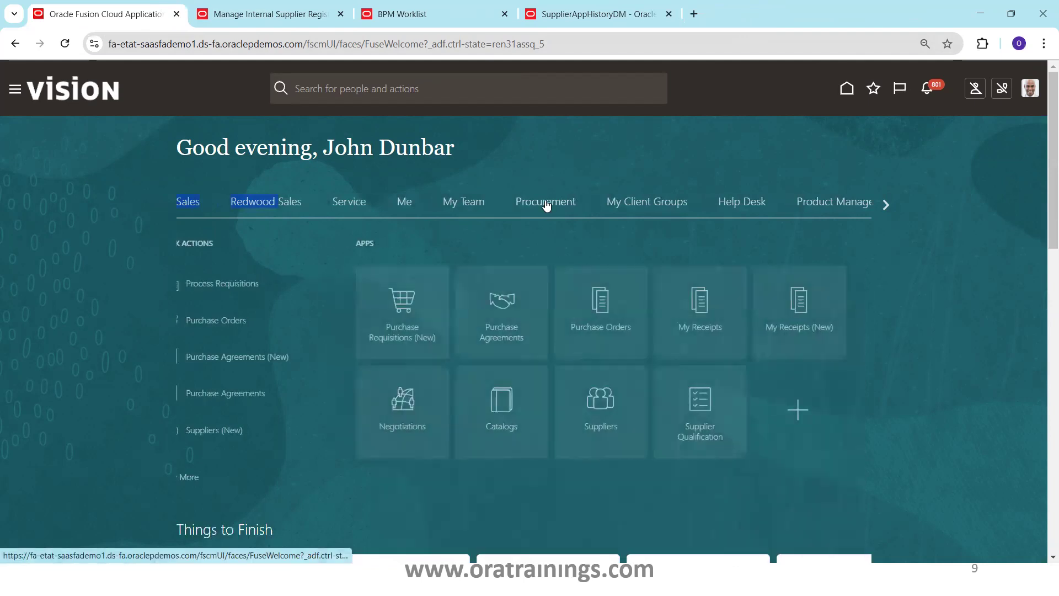
{"action": "left_click", "coordinate": [620, 436]}
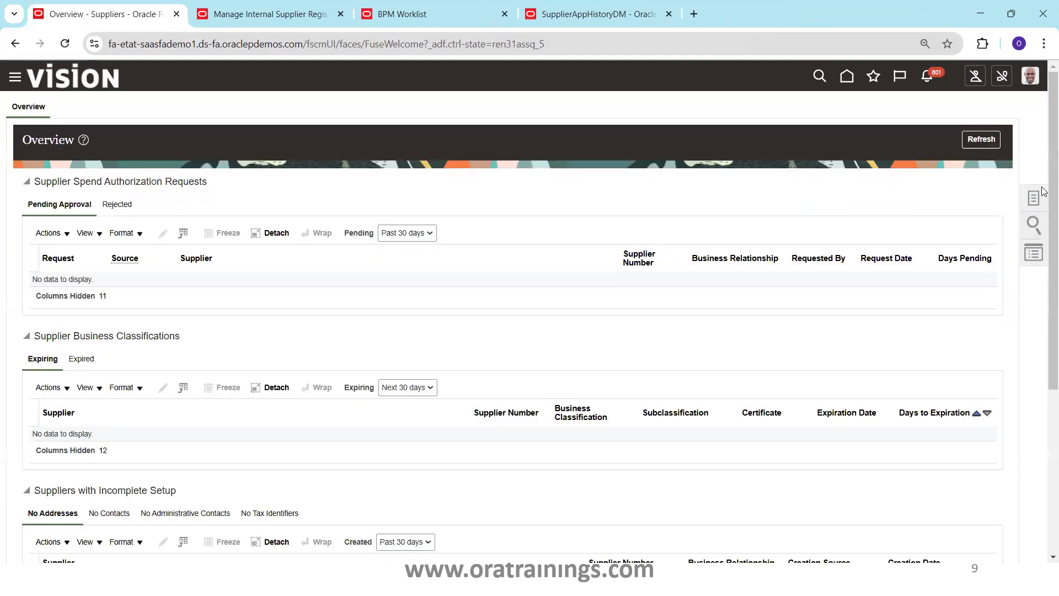
{"action": "left_click", "coordinate": [1035, 197]}
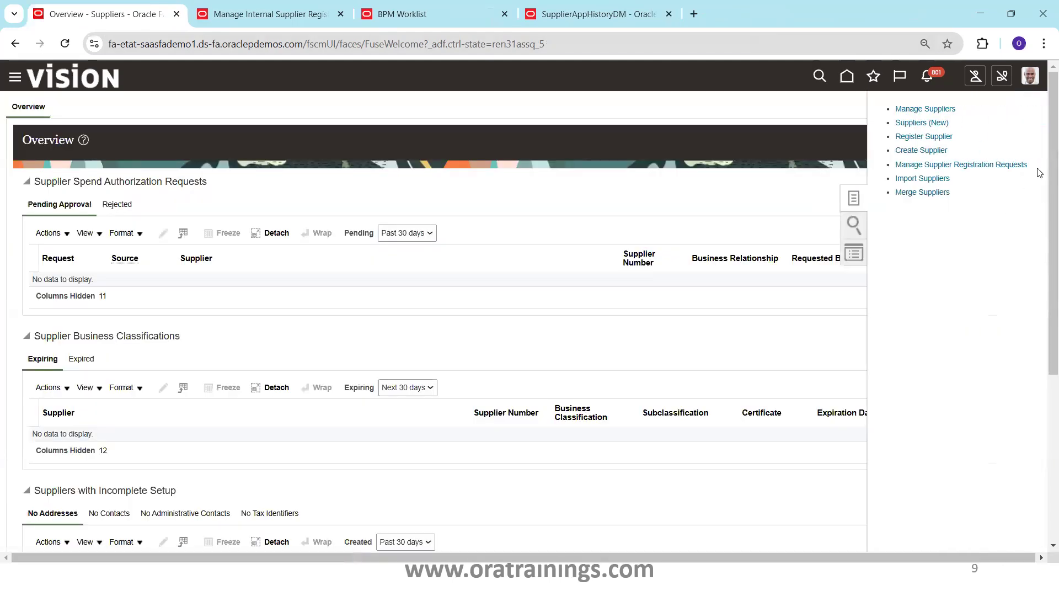
{"action": "left_click", "coordinate": [932, 137]}
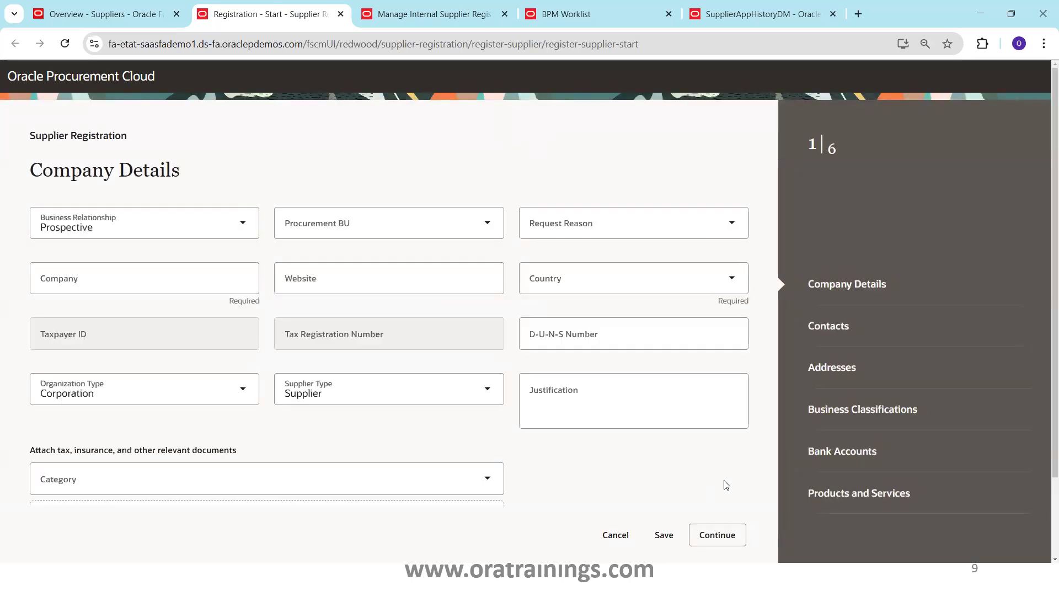
- Enter Approval Trainings as the company and select US1 Business Unit as the procurement BU
{"action": "left_click", "coordinate": [129, 279]}
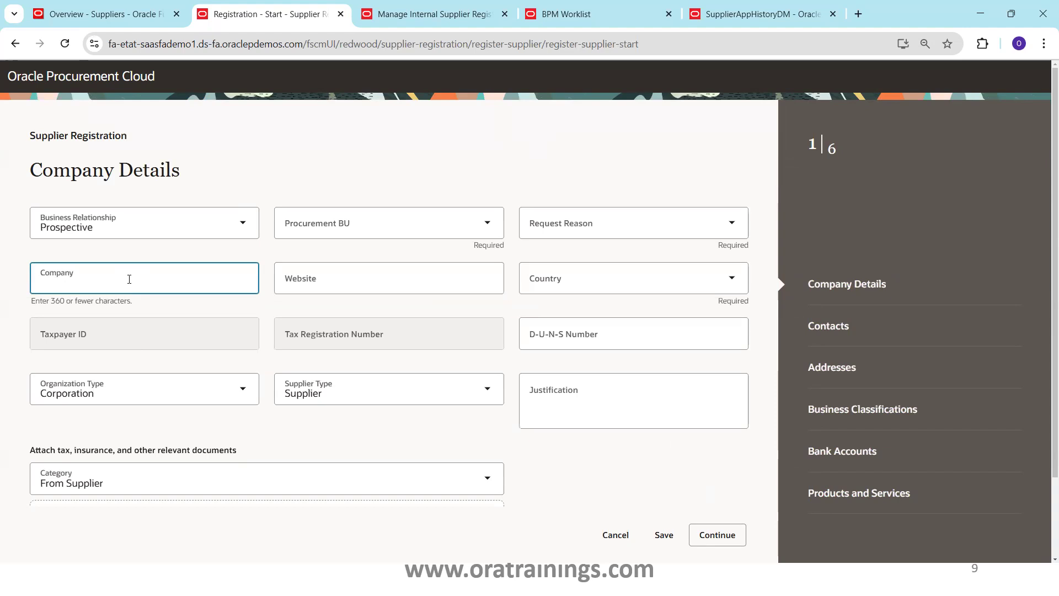
{"action": "type", "text": "Approval Trainings"}
{"action": "key", "text": "Tab"}
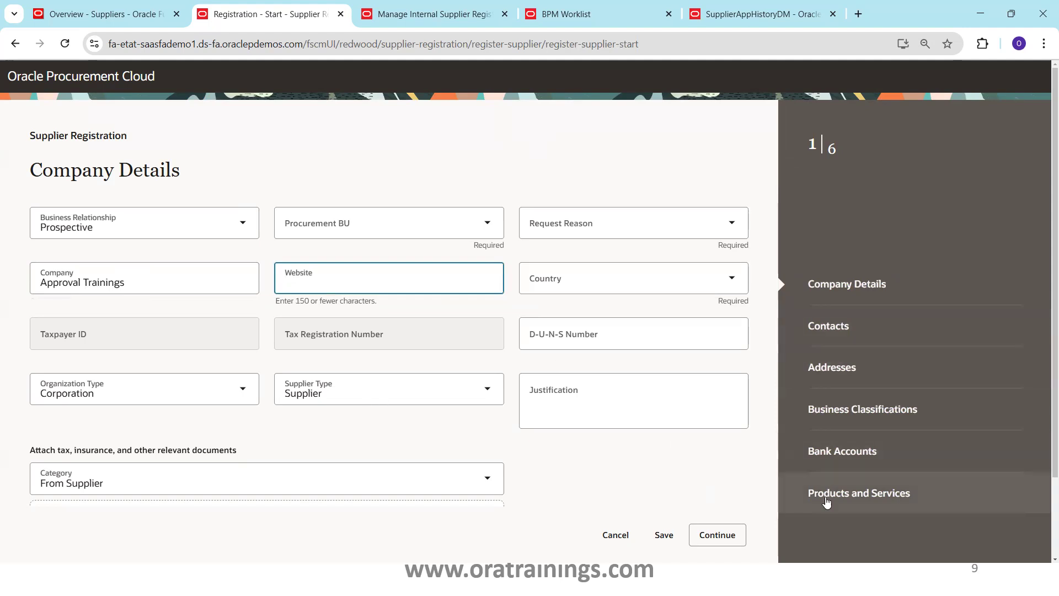
{"action": "left_click", "coordinate": [663, 535]}
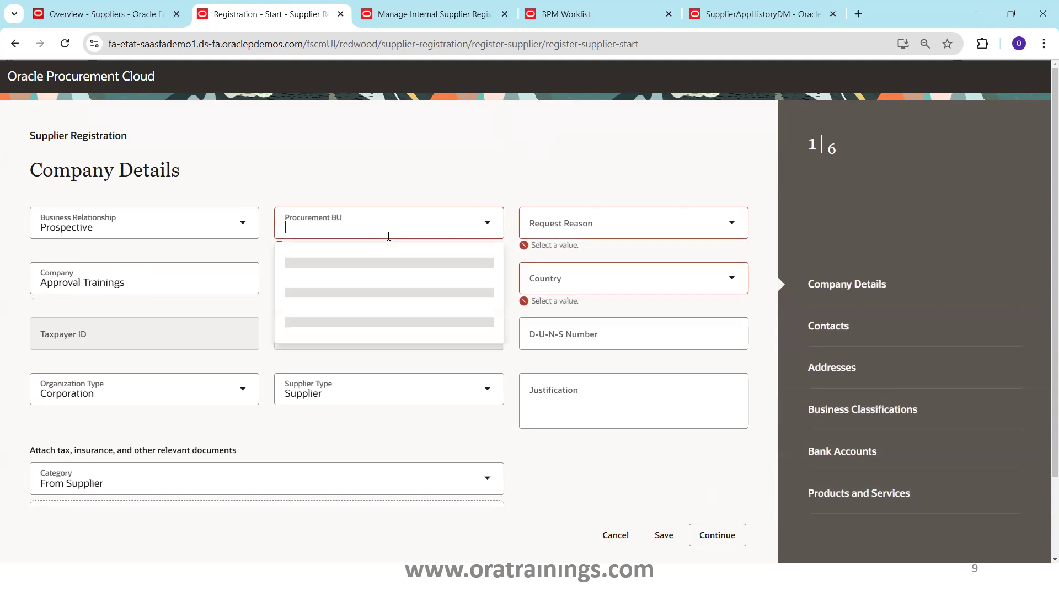
{"action": "key", "text": "Down"}
{"action": "key", "text": "Return"}
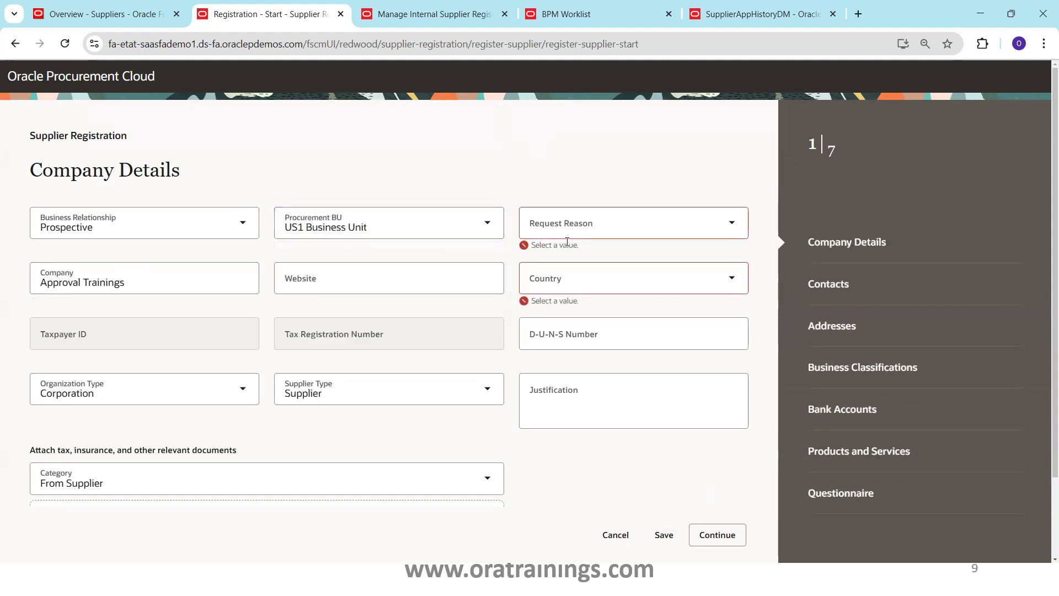
- Set the request reason to One-time Supplier Request and the country to India, then save and continue to Contacts
{"action": "left_click", "coordinate": [579, 231]}
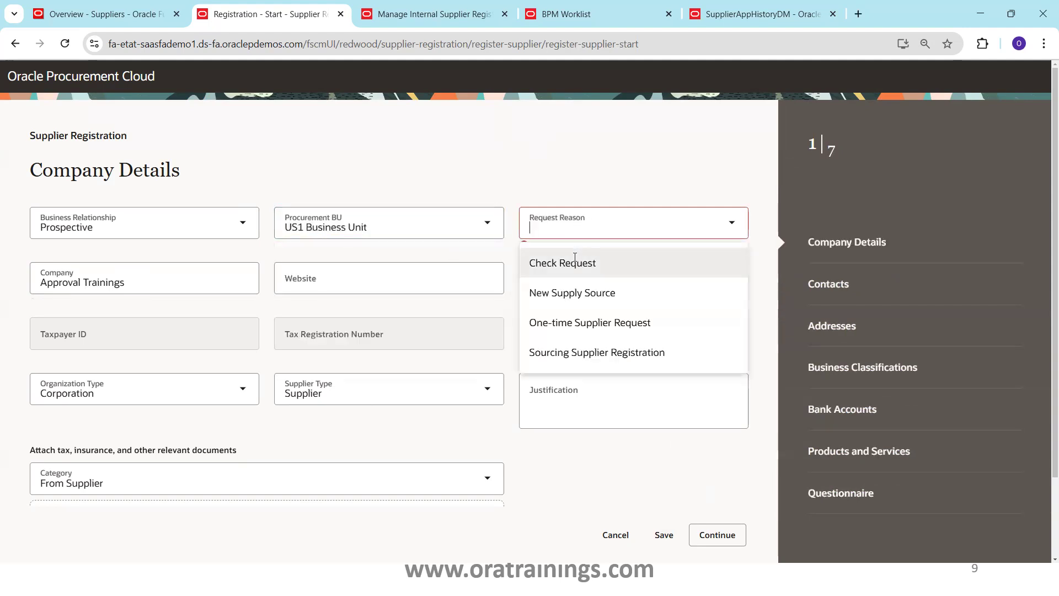
{"action": "left_click", "coordinate": [577, 324]}
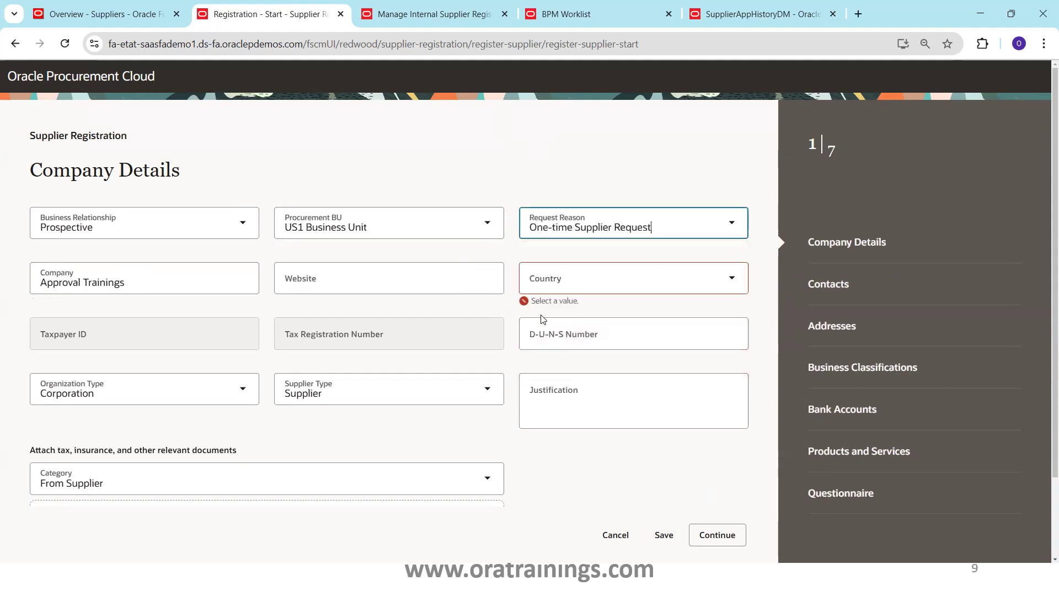
{"action": "left_click", "coordinate": [571, 282]}
{"action": "type", "text": "indi"}
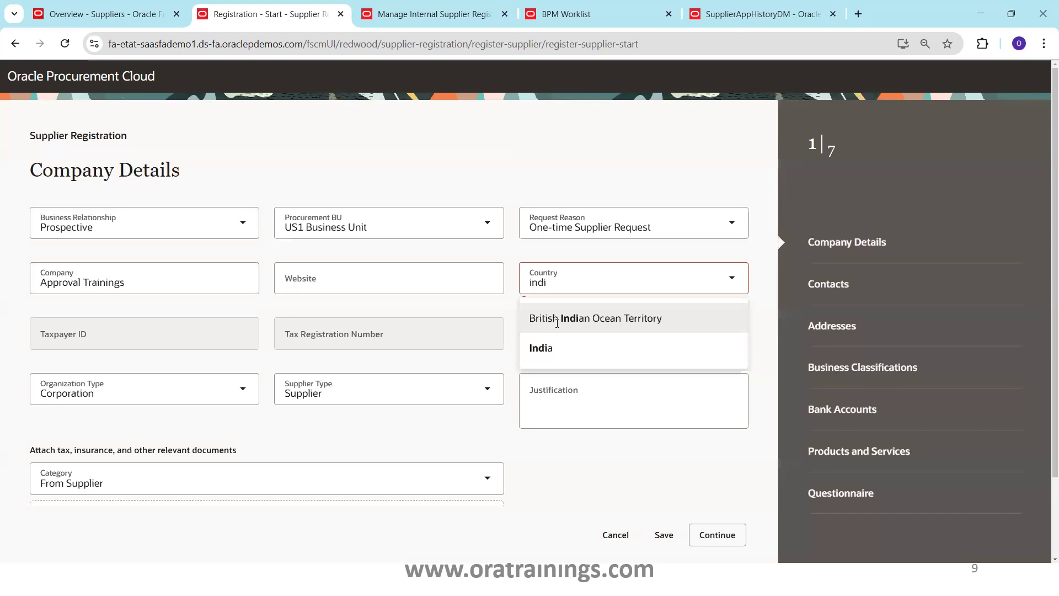
{"action": "left_click", "coordinate": [558, 352]}
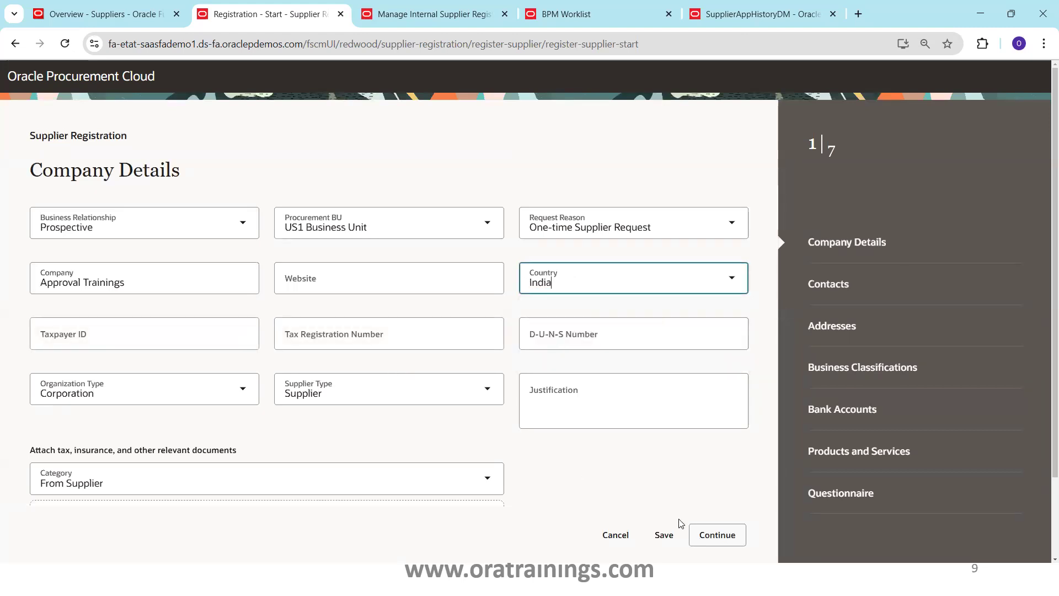
{"action": "left_click", "coordinate": [668, 537]}
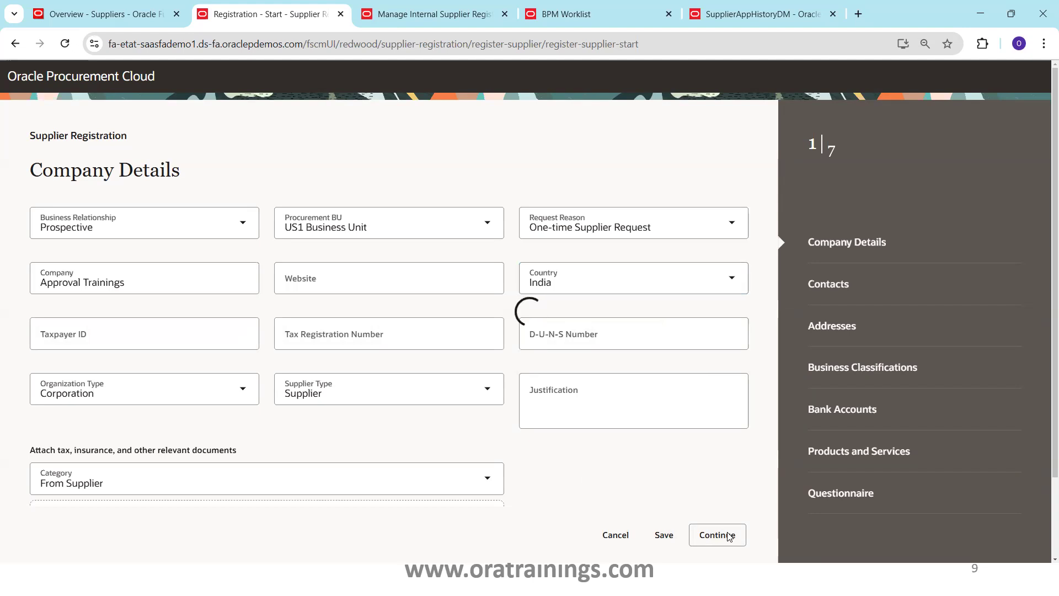
{"action": "left_click", "coordinate": [729, 537]}
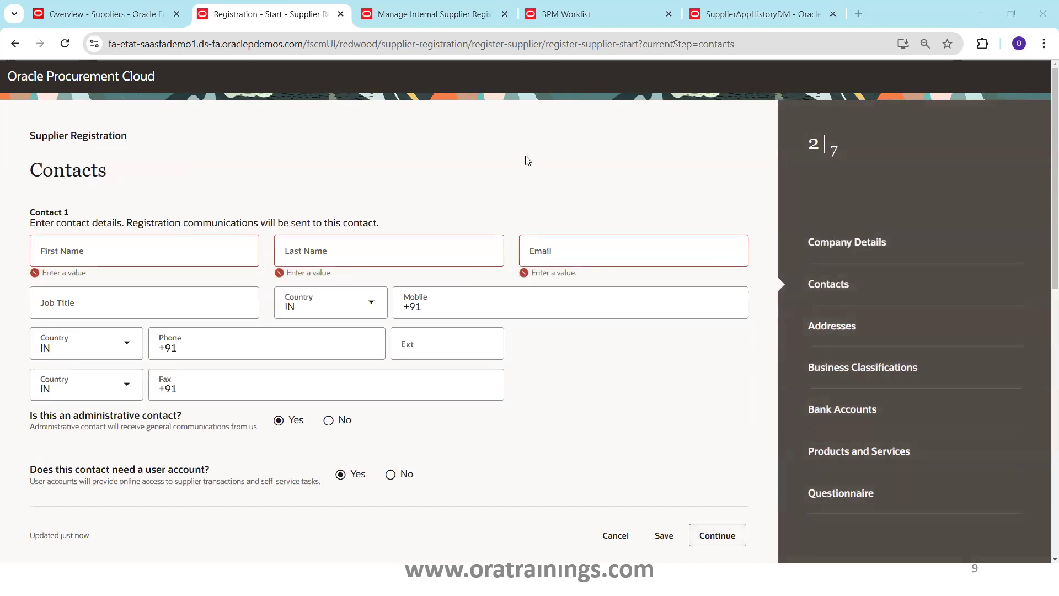
- Fill in the contact's first name, last name and e-mail, and continue to Addresses
{"action": "left_click", "coordinate": [139, 250]}
{"action": "type", "text": "First Name"}
{"action": "key", "text": "Tab"}
{"action": "type", "text": "Last Name"}
{"action": "key", "text": "Tab"}
{"action": "type", "text": "test@gmail.com"}
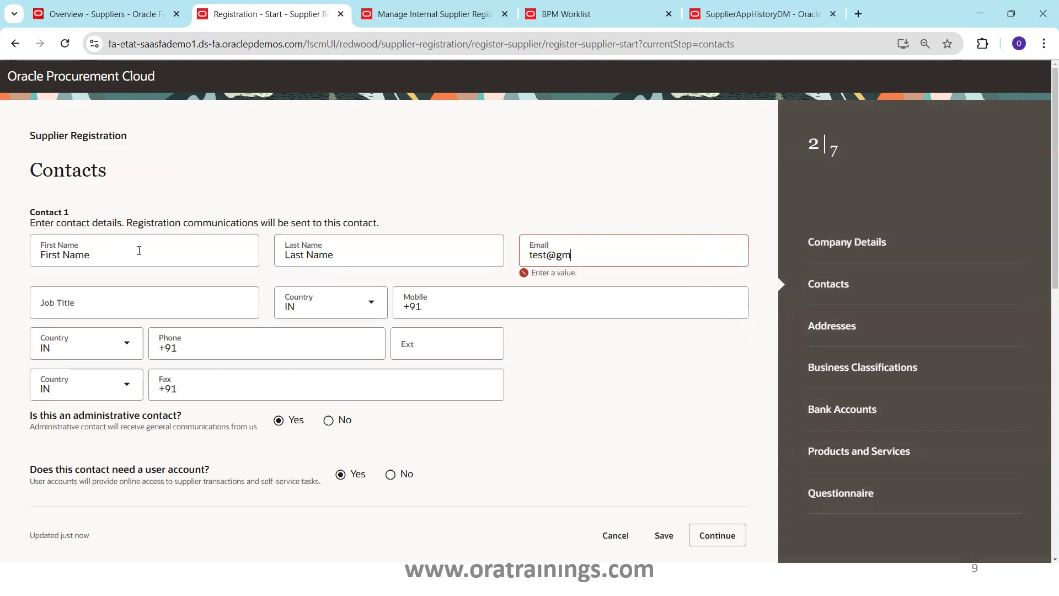
{"action": "key", "text": "Tab"}
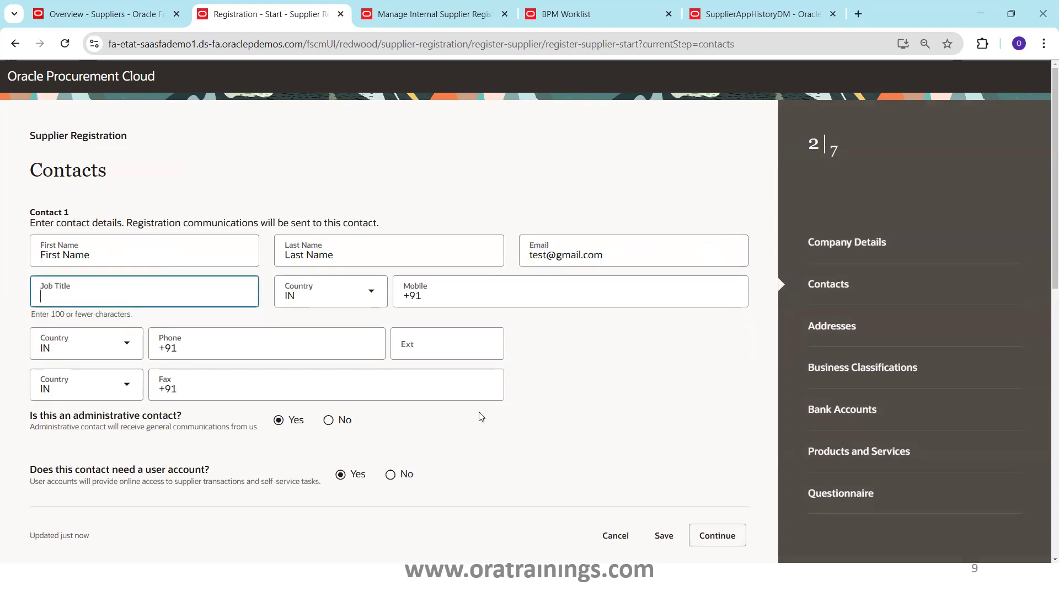
{"action": "left_click", "coordinate": [704, 537]}
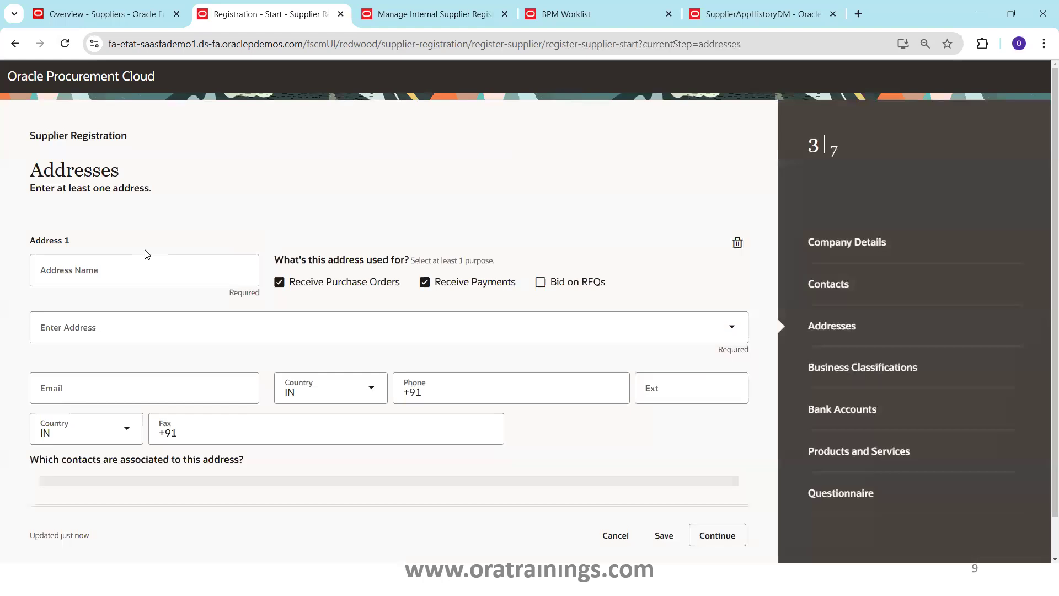
- Name the address Address Name1 and switch to manual address entry with India as the country
{"action": "left_click", "coordinate": [122, 262]}
{"action": "type", "text": "Address Name1"}
{"action": "key", "text": "Tab"}
{"action": "left_click", "coordinate": [247, 321]}
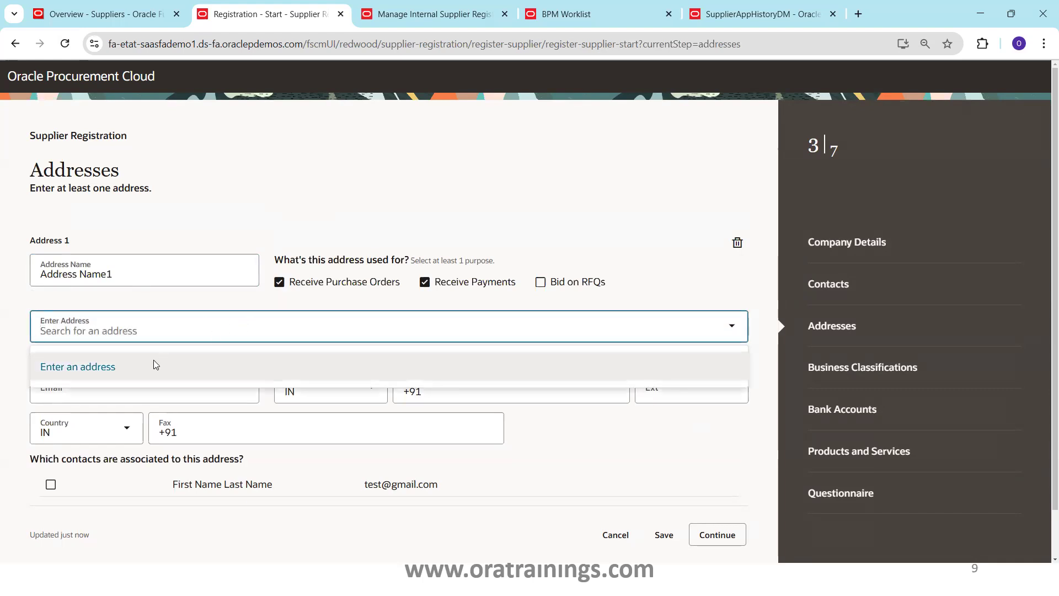
{"action": "left_click", "coordinate": [118, 367]}
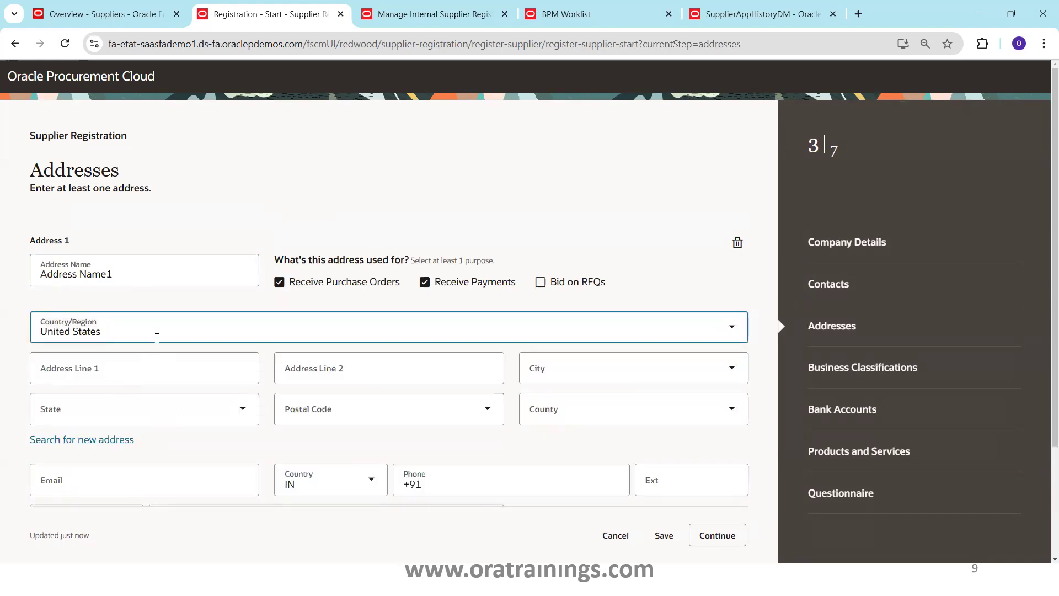
{"action": "key", "text": "ctrl+a"}
{"action": "type", "text": "india"}
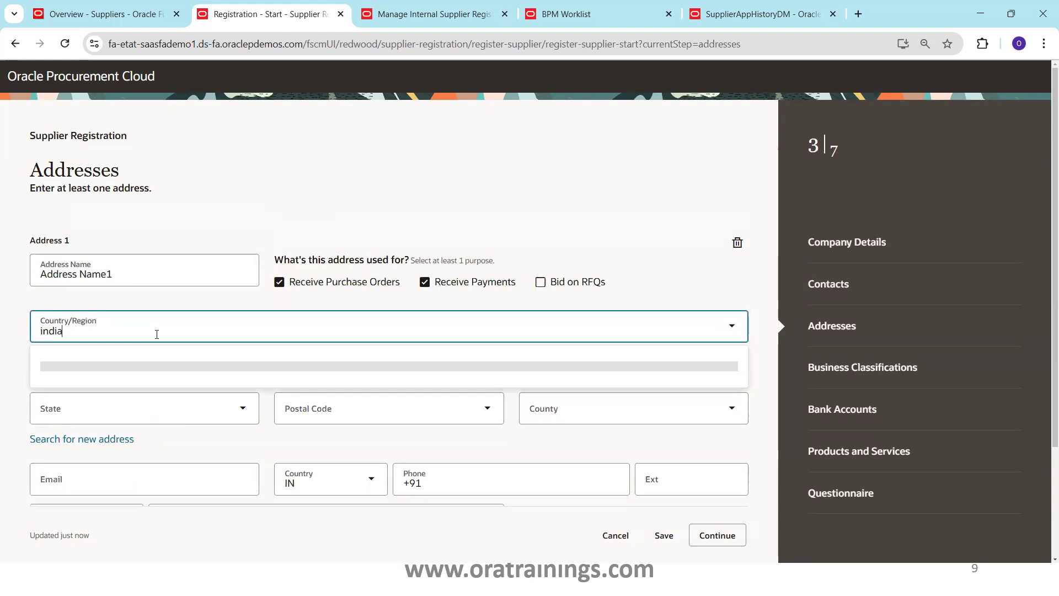
{"action": "left_click", "coordinate": [75, 396]}
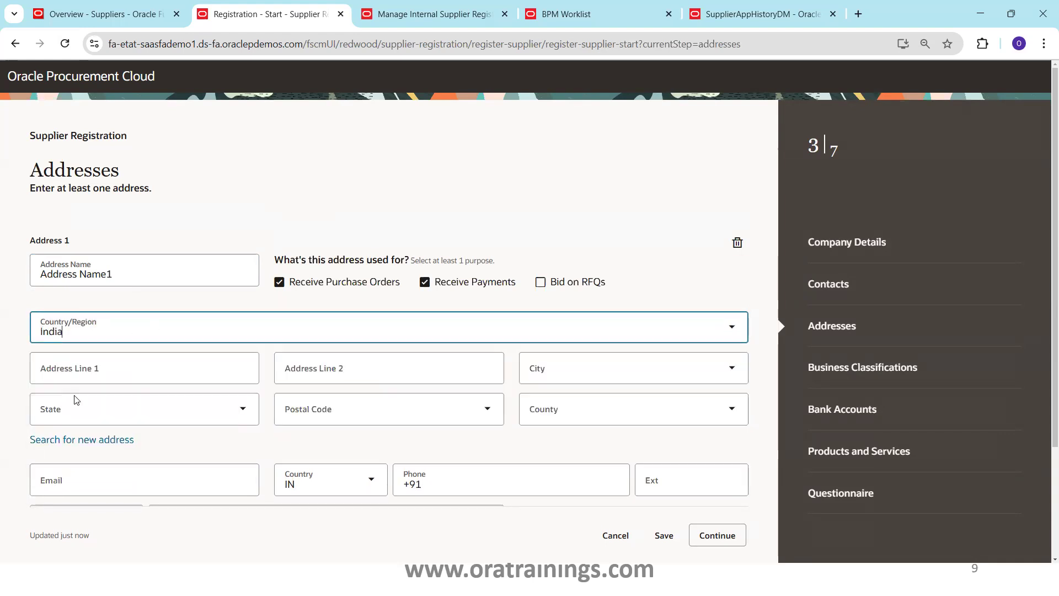
- Fill in the first address line and select Telangana as the state
{"action": "left_click", "coordinate": [103, 378]}
{"action": "type", "text": "Addres"}
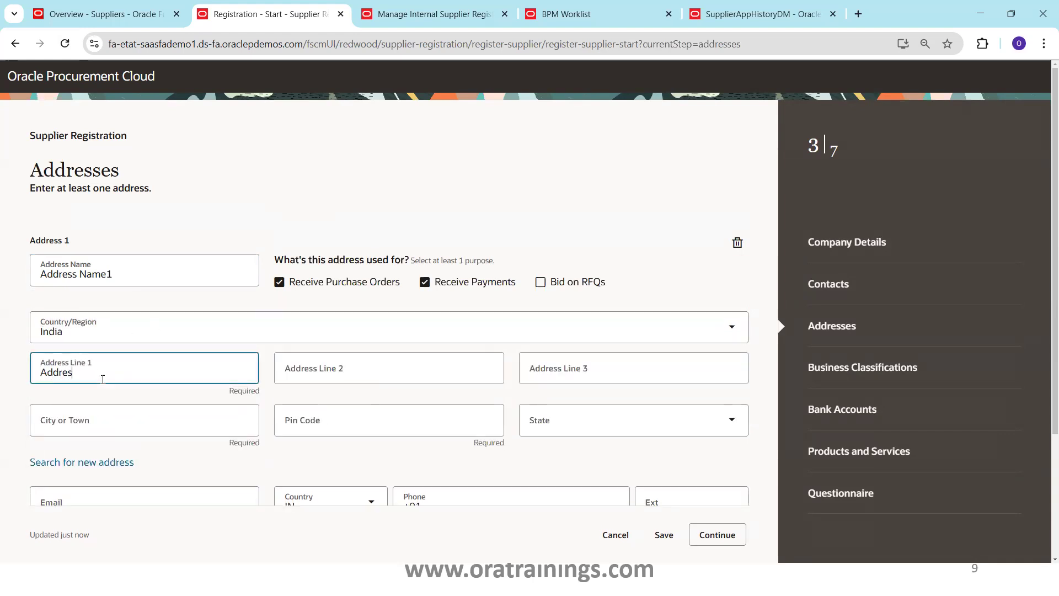
{"action": "type", "text": "s Line 1"}
{"action": "key", "text": "Tab"}
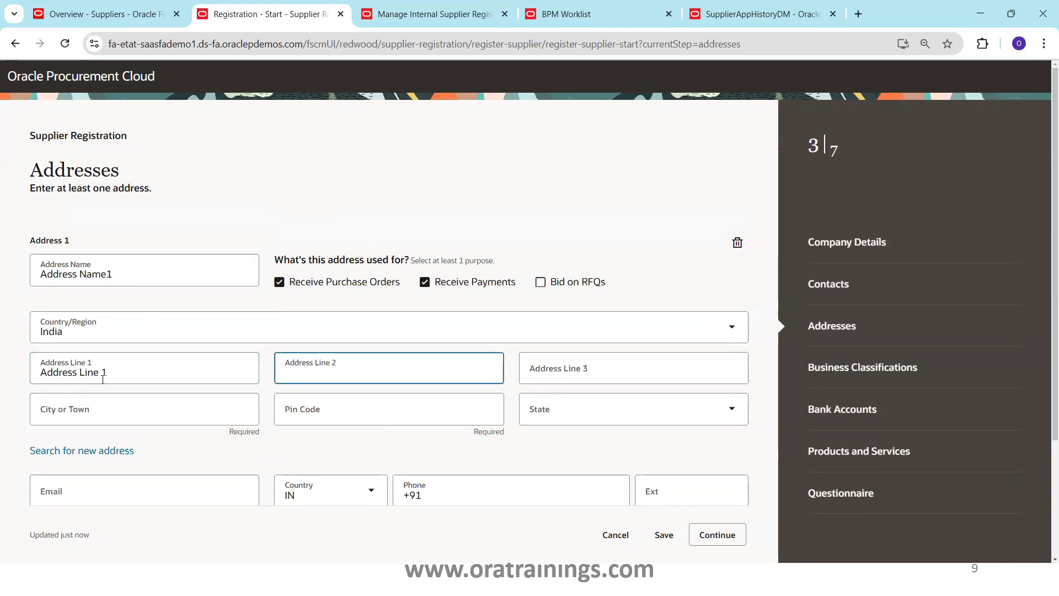
{"action": "left_click", "coordinate": [551, 410]}
{"action": "type", "text": "tel"}
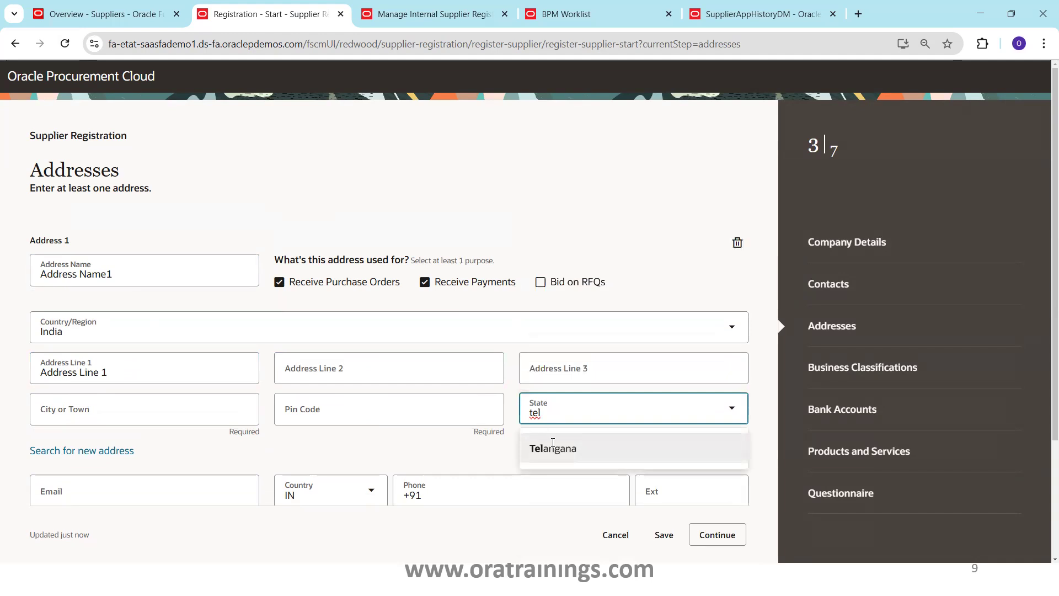
{"action": "left_click", "coordinate": [552, 447]}
- Fill in the address's city and postal code
{"action": "left_click", "coordinate": [164, 404]}
{"action": "type", "text": "Hyderabad"}
{"action": "key", "text": "Tab"}
{"action": "type", "text": "400"}
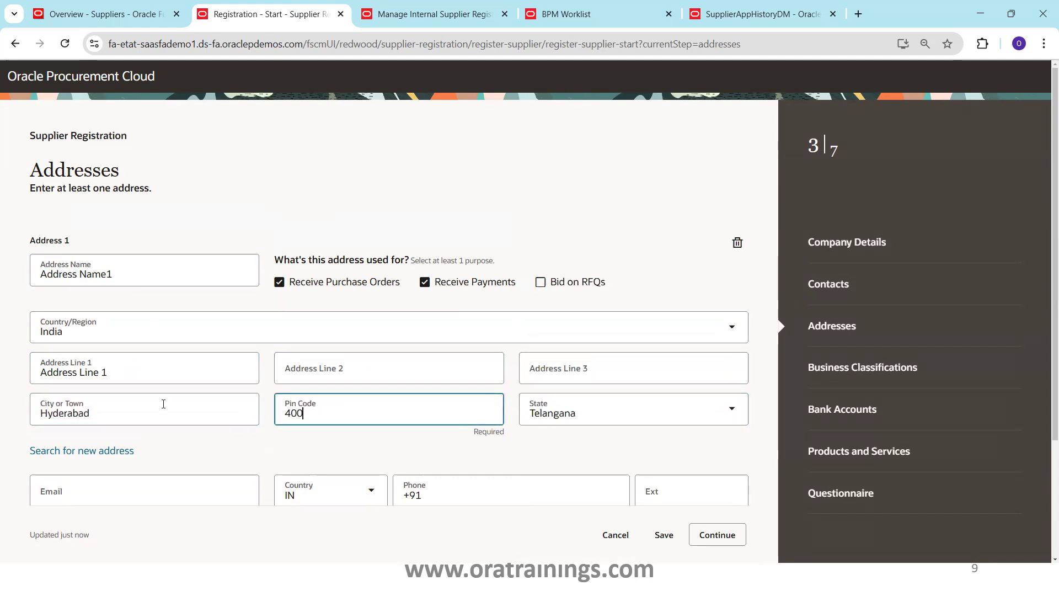
{"action": "type", "text": "0123"}
{"action": "key", "text": "Tab"}
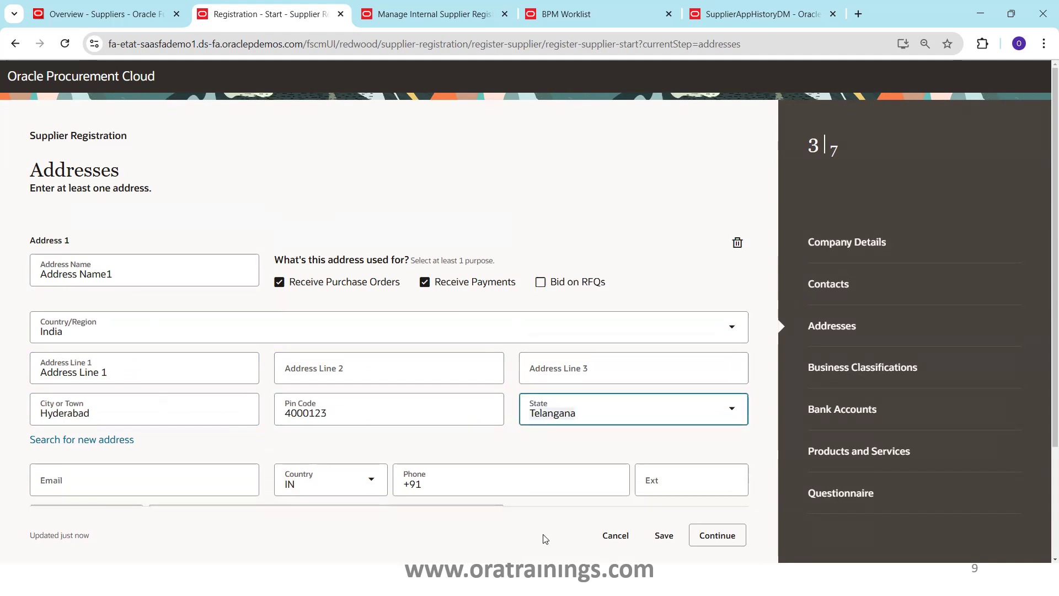
- Continue from Addresses through Business Classifications, Bank Accounts, and Products and Services to the Questionnaire without adding entries
{"action": "left_click", "coordinate": [713, 532]}
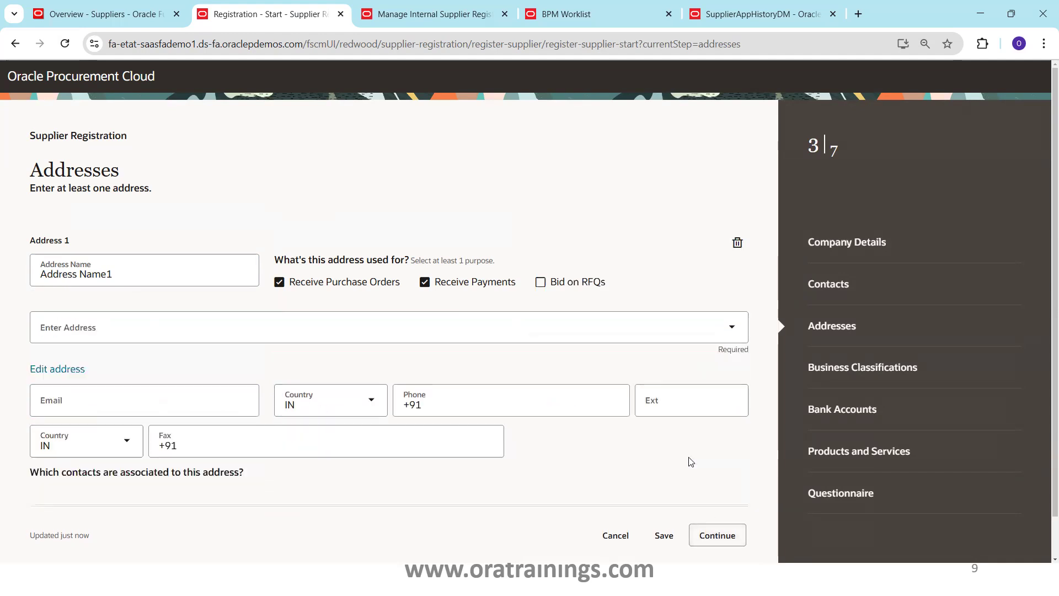
{"action": "left_click", "coordinate": [699, 532]}
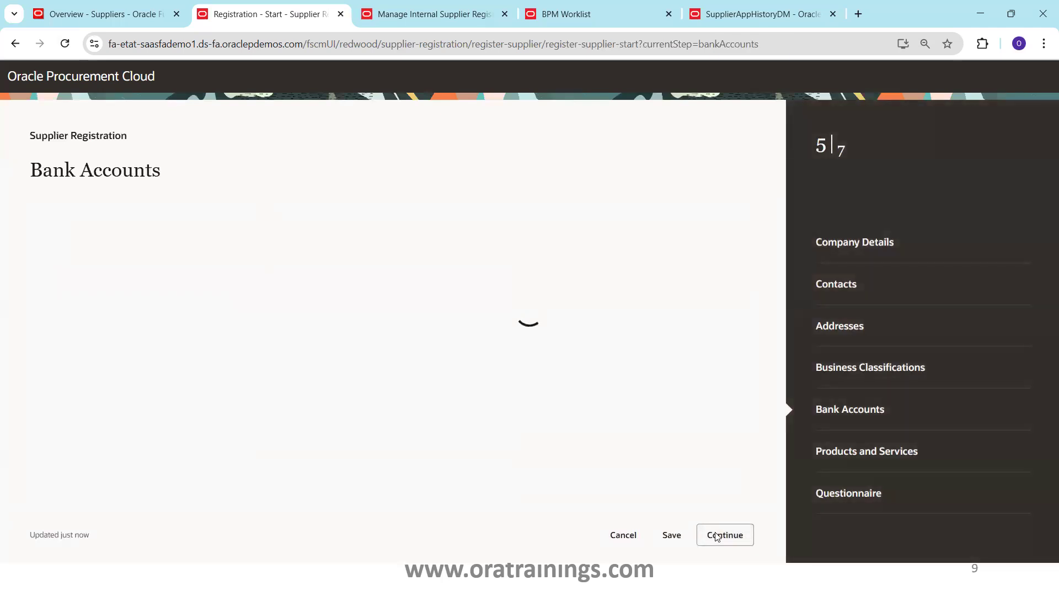
{"action": "left_click", "coordinate": [720, 534]}
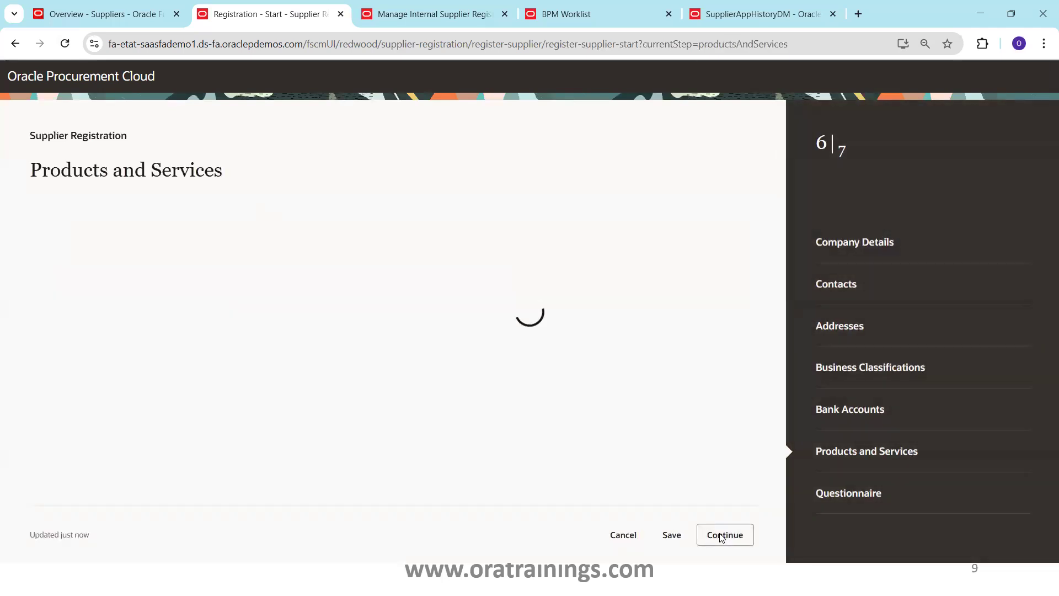
{"action": "left_click", "coordinate": [721, 537]}
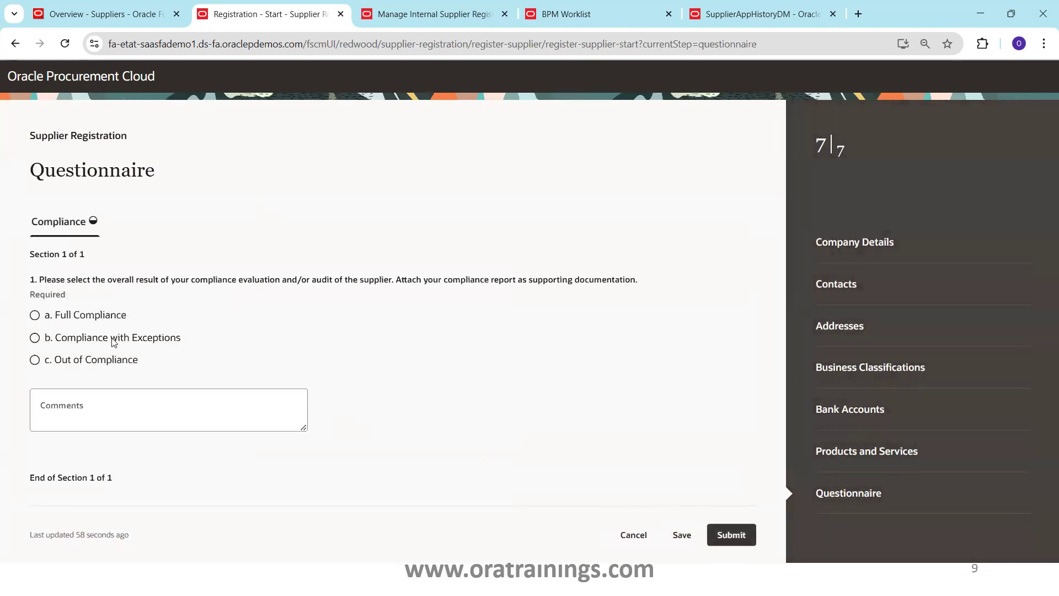
- Answer the compliance question with Full Compliance and attach DiagnosticReport.pdf as the supporting document
{"action": "left_click", "coordinate": [37, 316]}
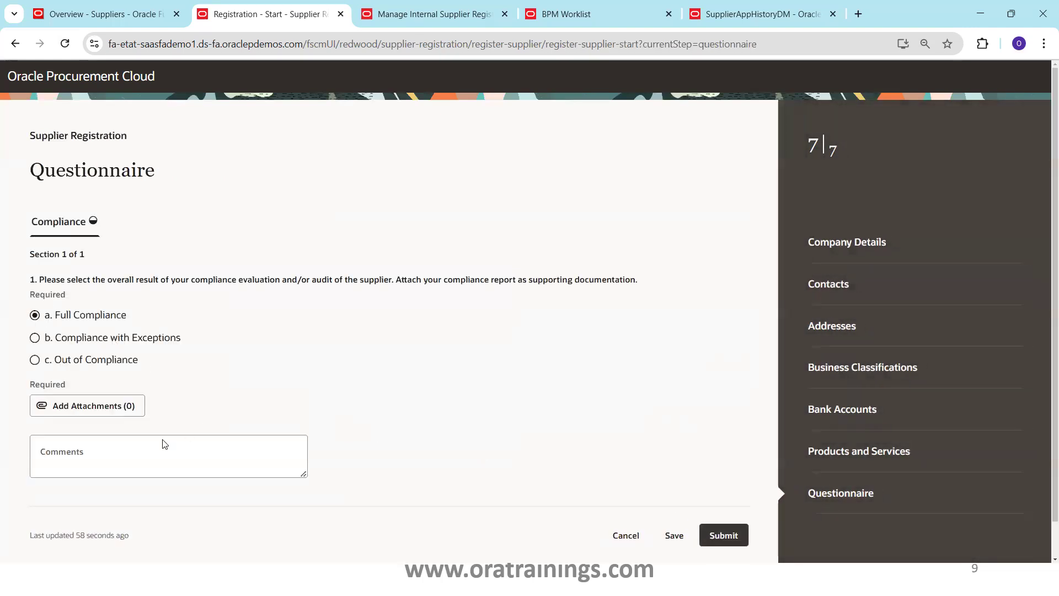
{"action": "left_click", "coordinate": [91, 406]}
{"action": "left_click", "coordinate": [649, 193]}
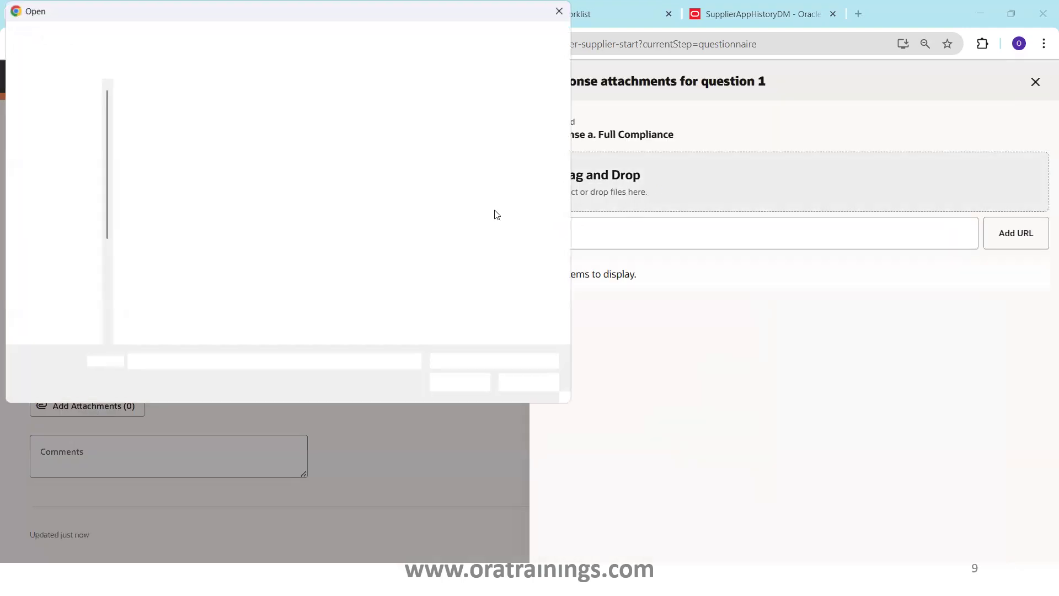
{"action": "double_click", "coordinate": [251, 163]}
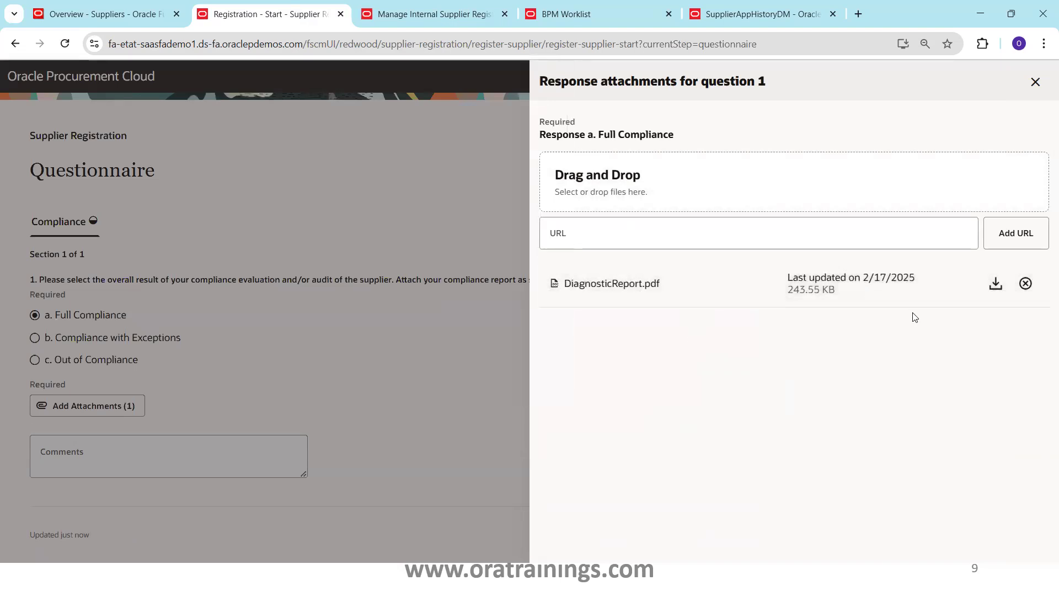
{"action": "left_click", "coordinate": [338, 455]}
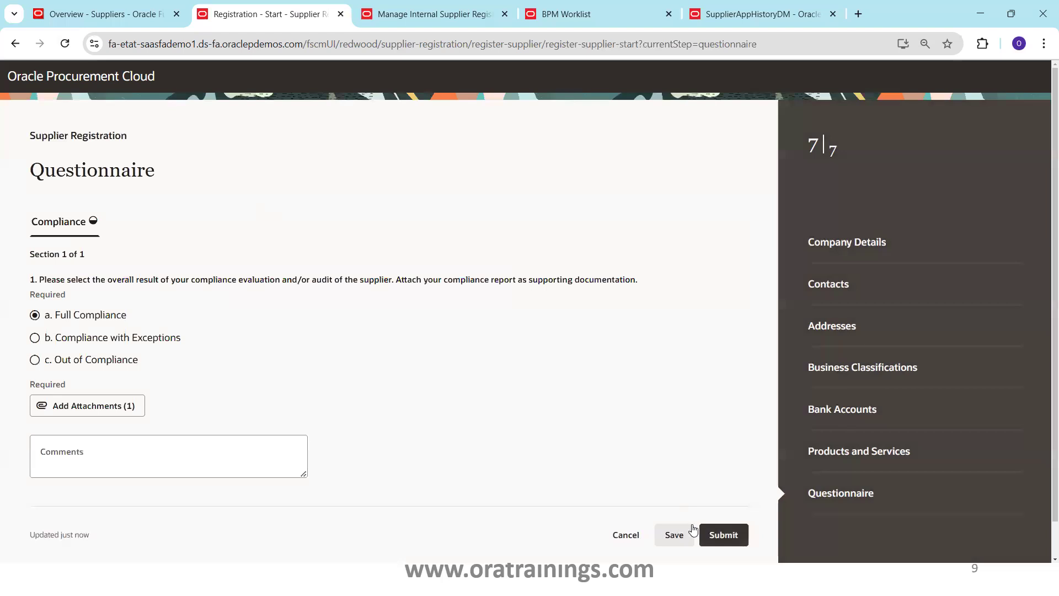
- Submit the completed supplier registration for Approval Trainings
{"action": "left_click", "coordinate": [721, 533]}
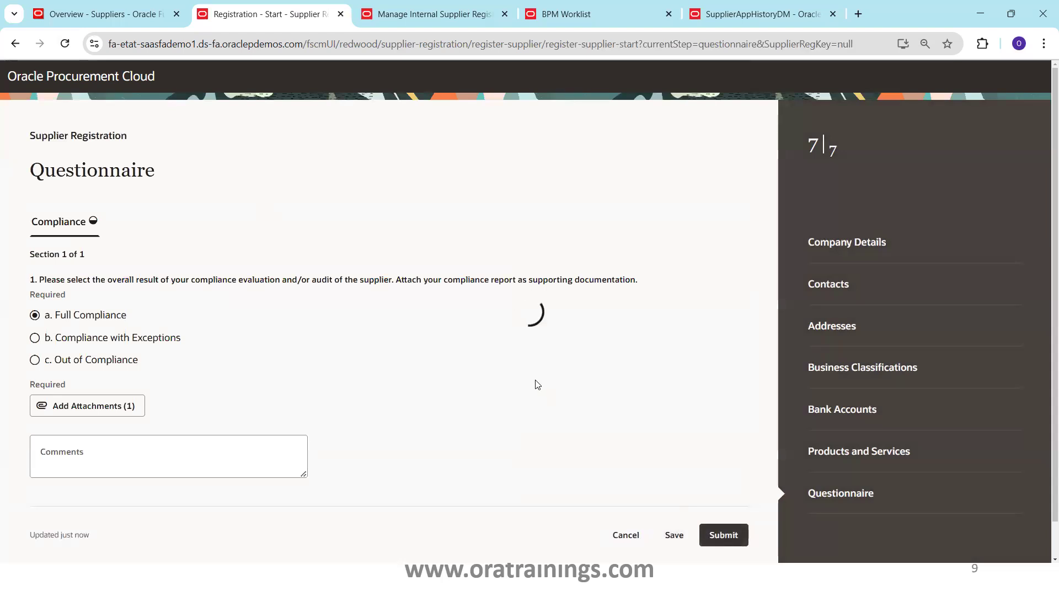
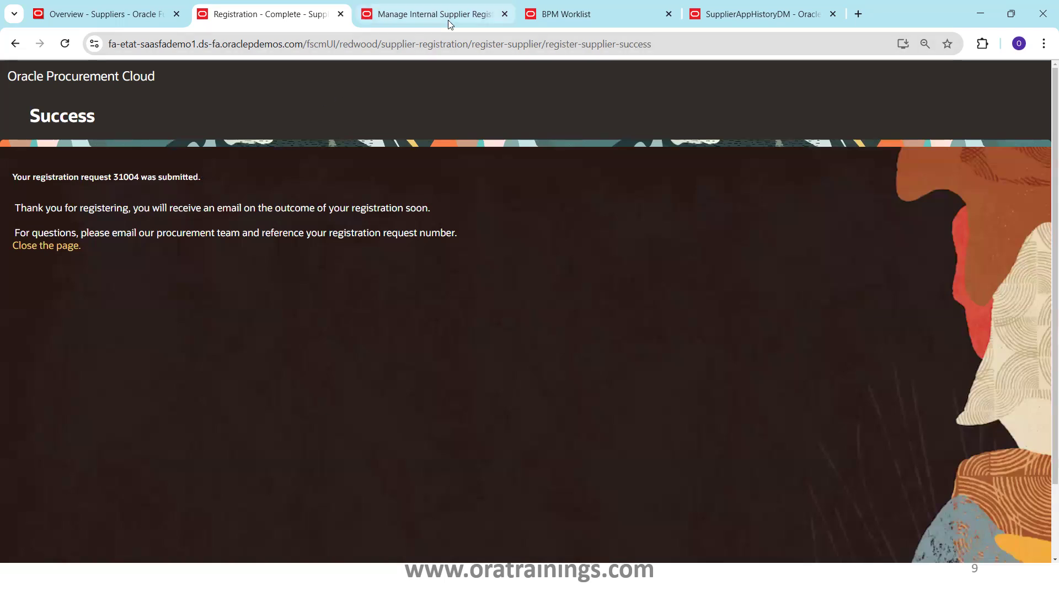
- Reload the analytics page and reopen the SupplierAppHistoryDM data model for editing from the catalog
{"action": "left_click", "coordinate": [761, 14]}
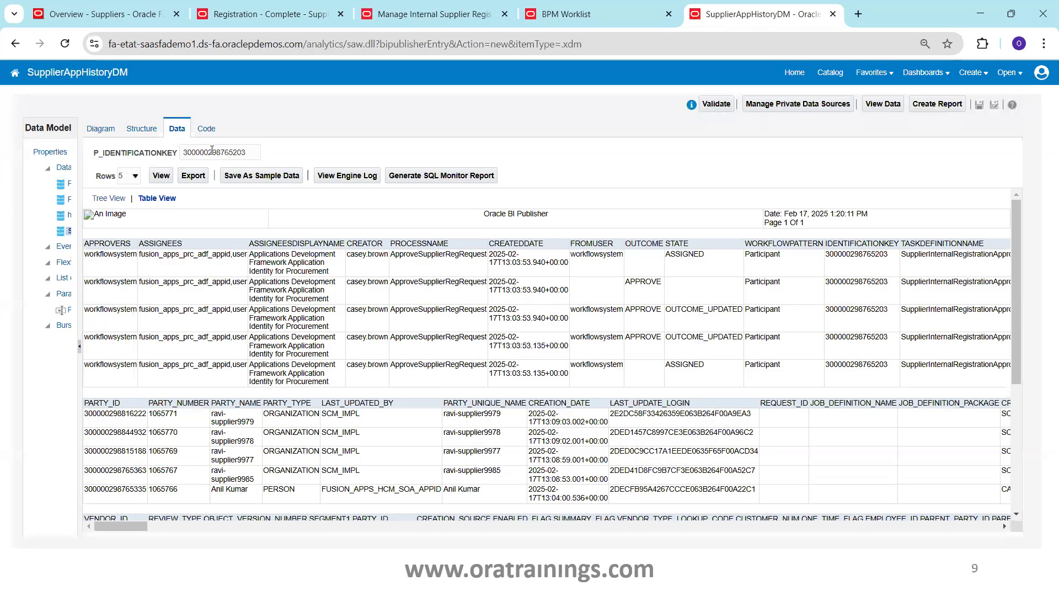
{"action": "key", "text": "F5"}
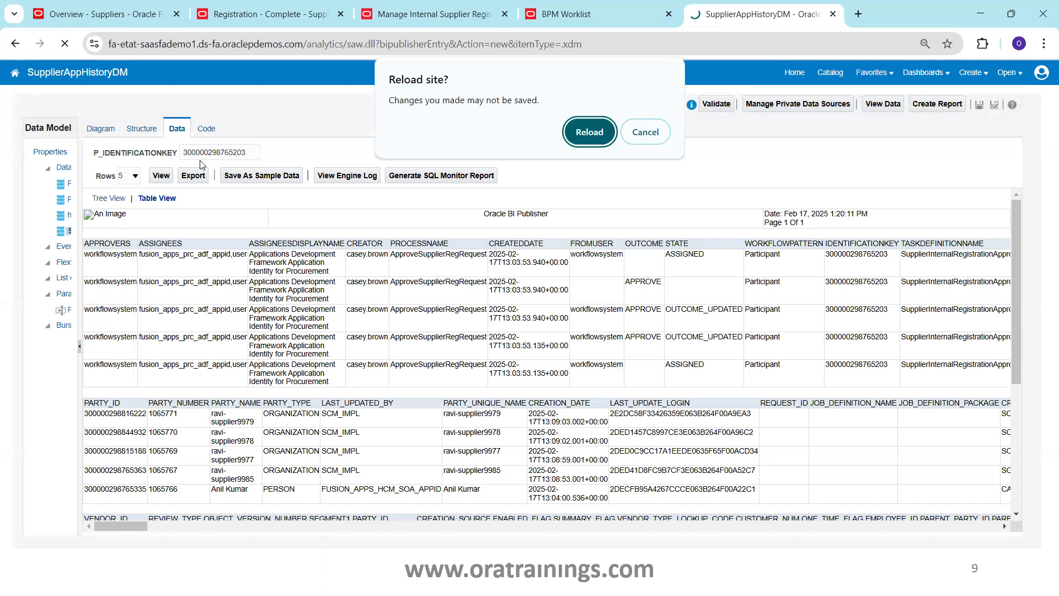
{"action": "key", "text": "Return"}
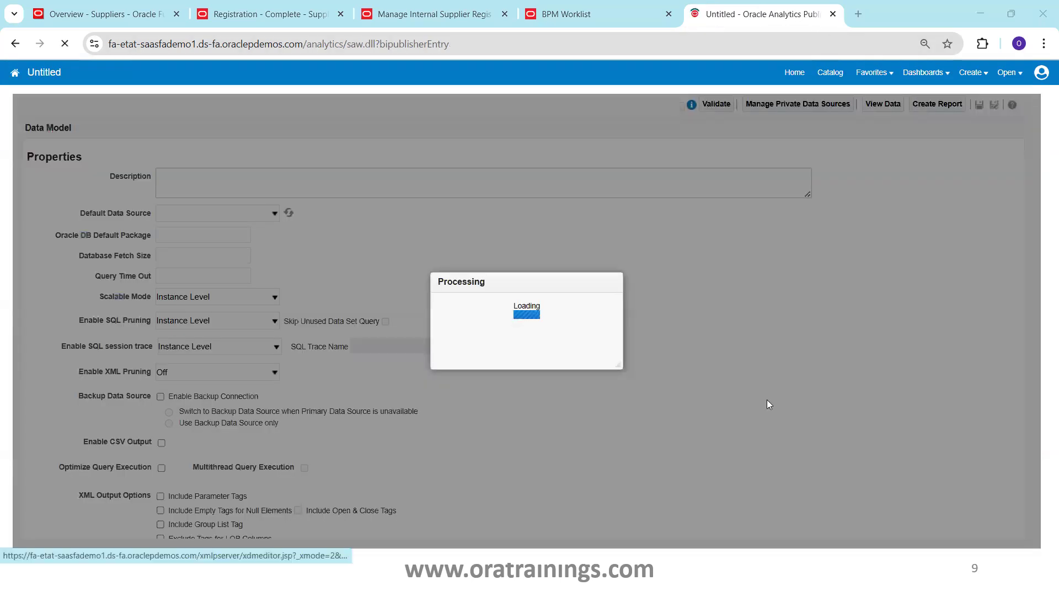
{"action": "left_click", "coordinate": [830, 72]}
{"action": "left_click", "coordinate": [586, 156]}
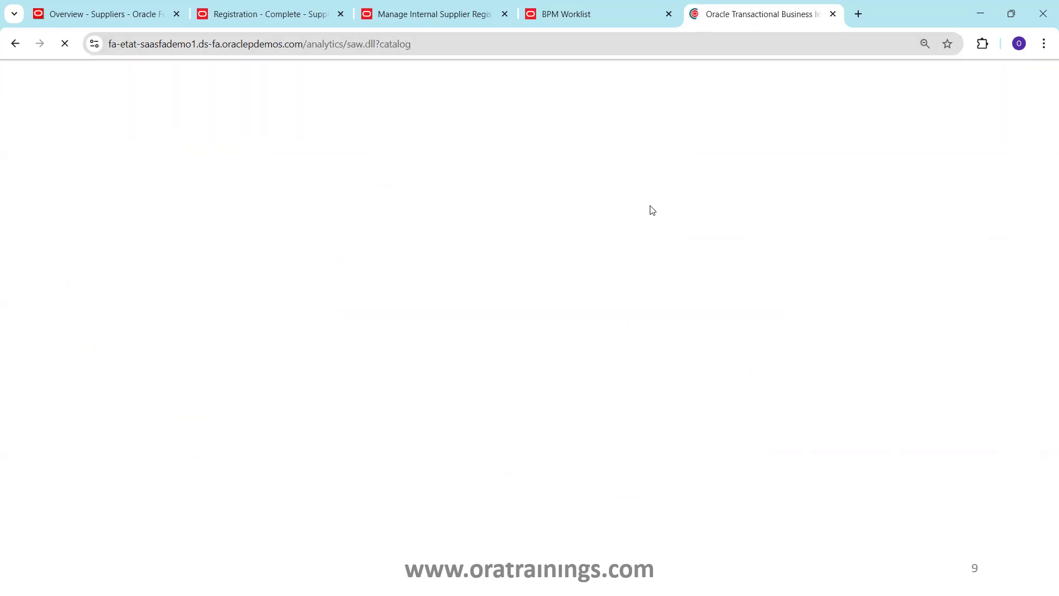
{"action": "left_click", "coordinate": [207, 166]}
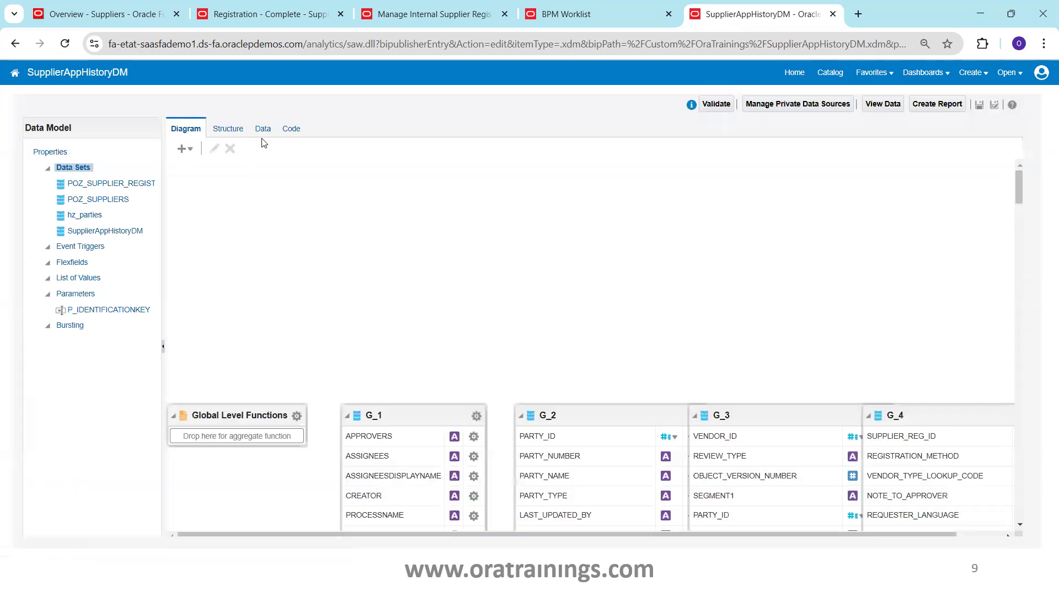
- Retrieve the data model's data with P_IDENTIFICATIONKEY left blank and display it as a table
{"action": "left_click", "coordinate": [262, 131]}
{"action": "left_click", "coordinate": [243, 175]}
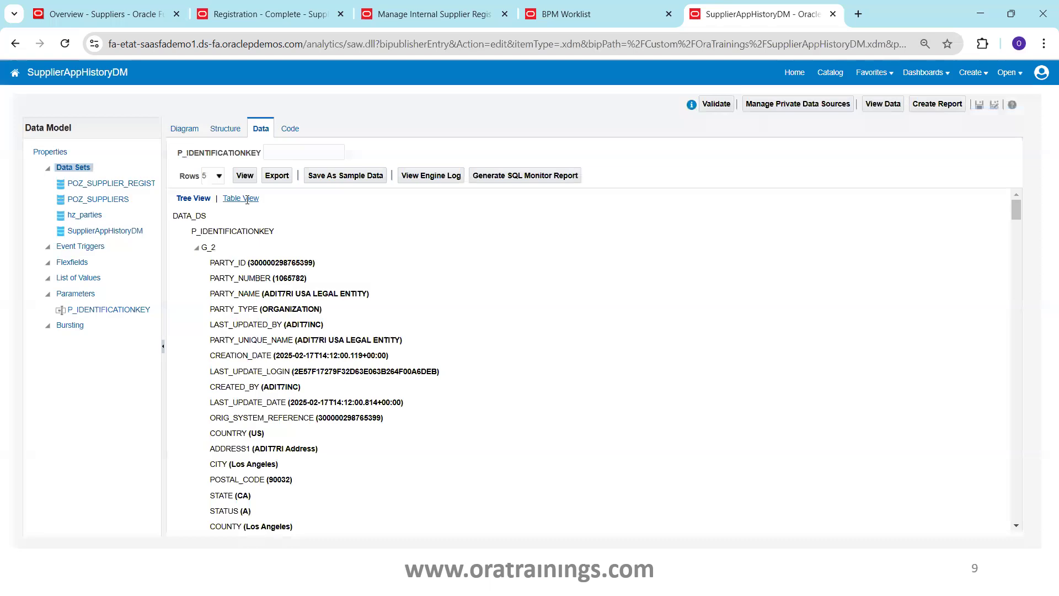
{"action": "left_click", "coordinate": [244, 198]}
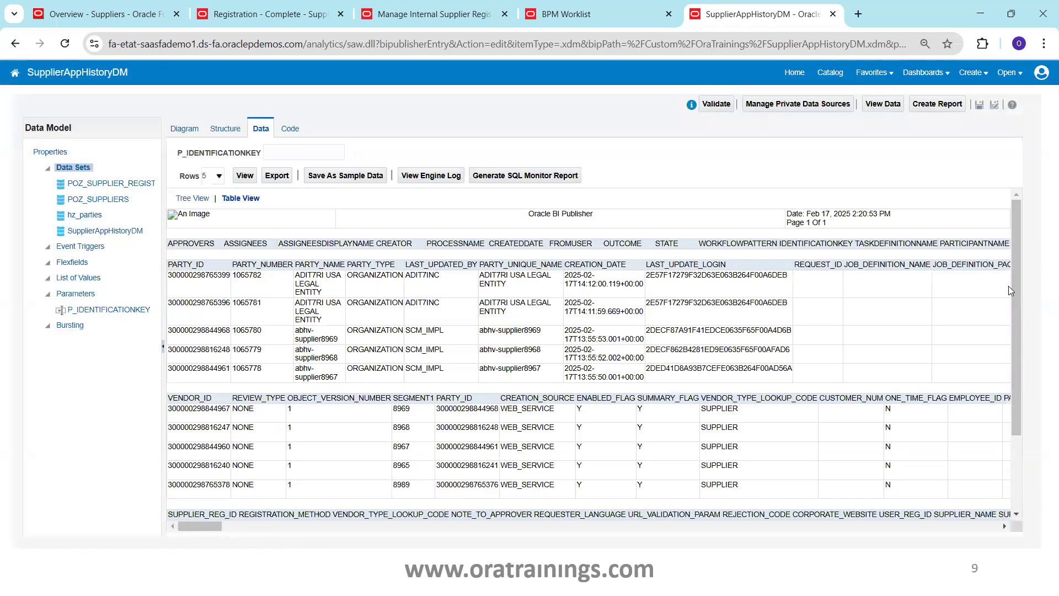
- Examine the supplier registration rows for Approval Trainings, along with the party and vendor rows above them
{"action": "scroll", "coordinate": [1028, 399], "scroll_direction": "down", "scroll_amount": 2}
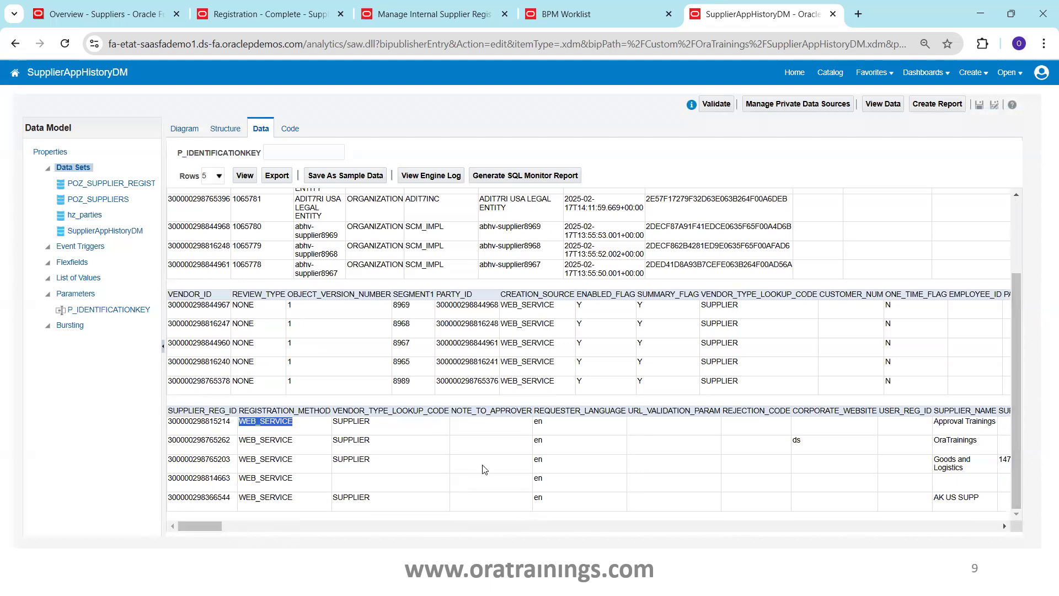
{"action": "double_click", "coordinate": [940, 421]}
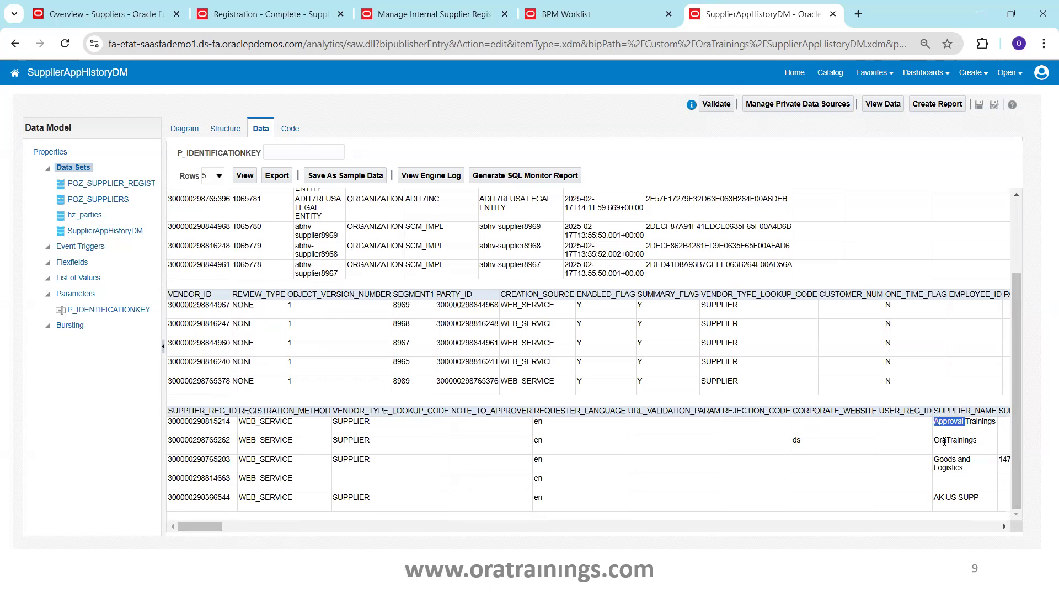
{"action": "left_click", "coordinate": [944, 442]}
{"action": "scroll", "coordinate": [1015, 379], "scroll_direction": "up", "scroll_amount": 1}
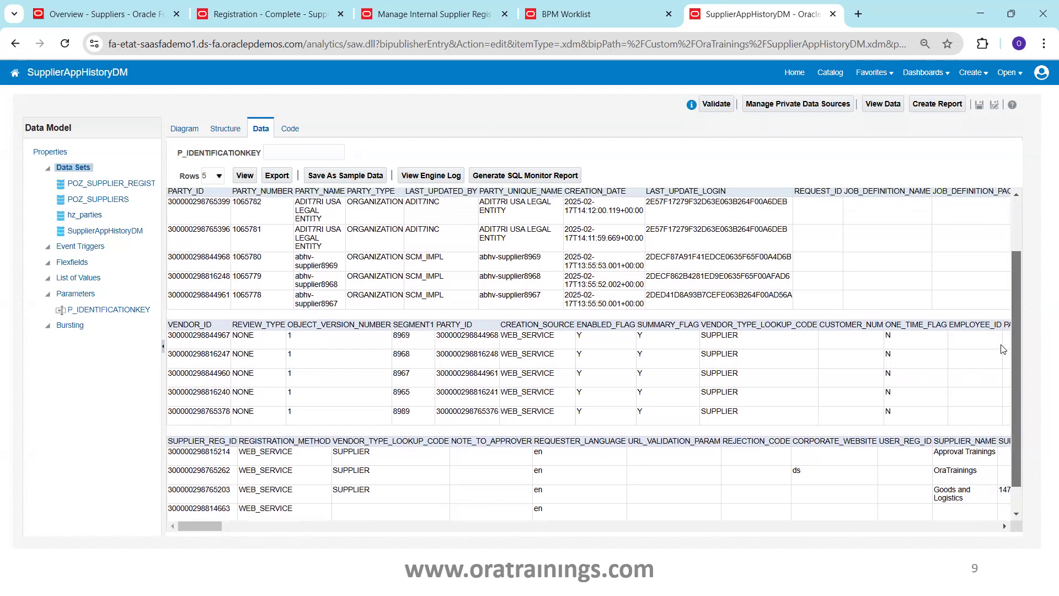
{"action": "scroll", "coordinate": [992, 331], "scroll_direction": "up", "scroll_amount": 1}
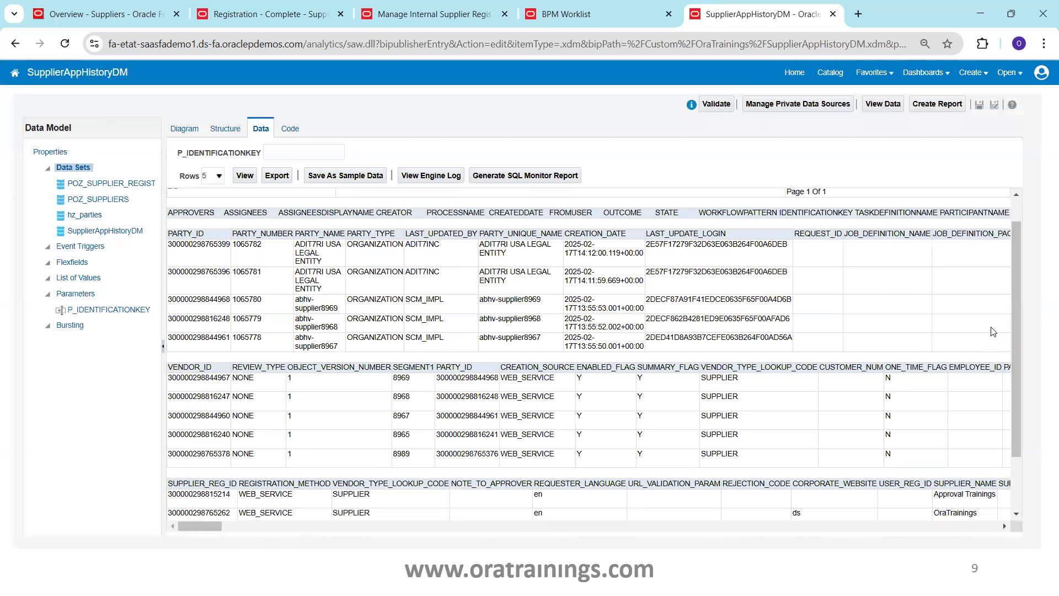
- Open the Approval Trainings request from Manage Supplier Registration Requests and view the action details of the Submit entry in its Approval History
{"action": "left_click", "coordinate": [85, 21]}
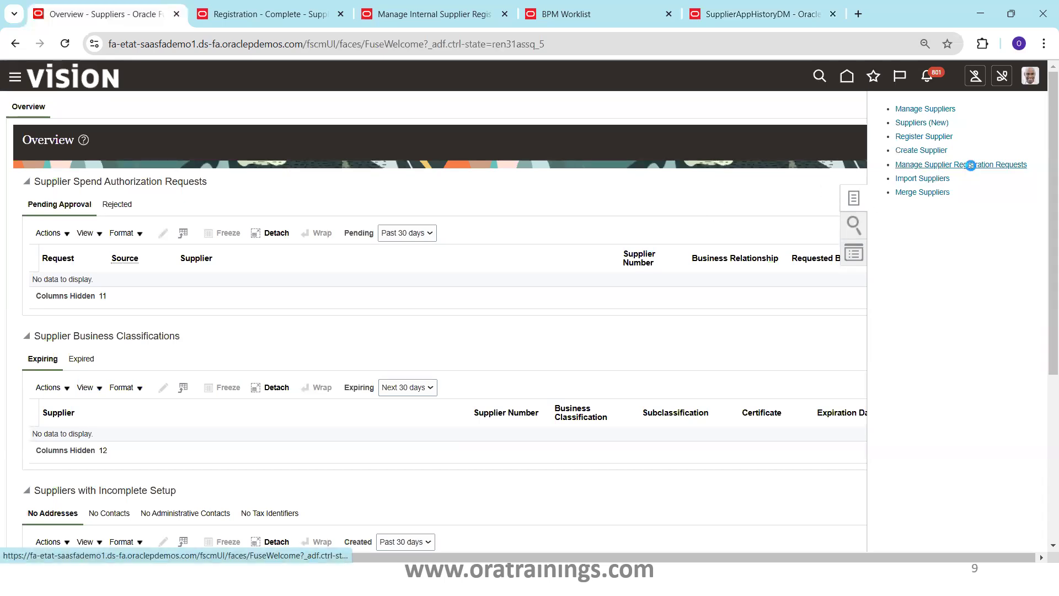
{"action": "left_click", "coordinate": [971, 168]}
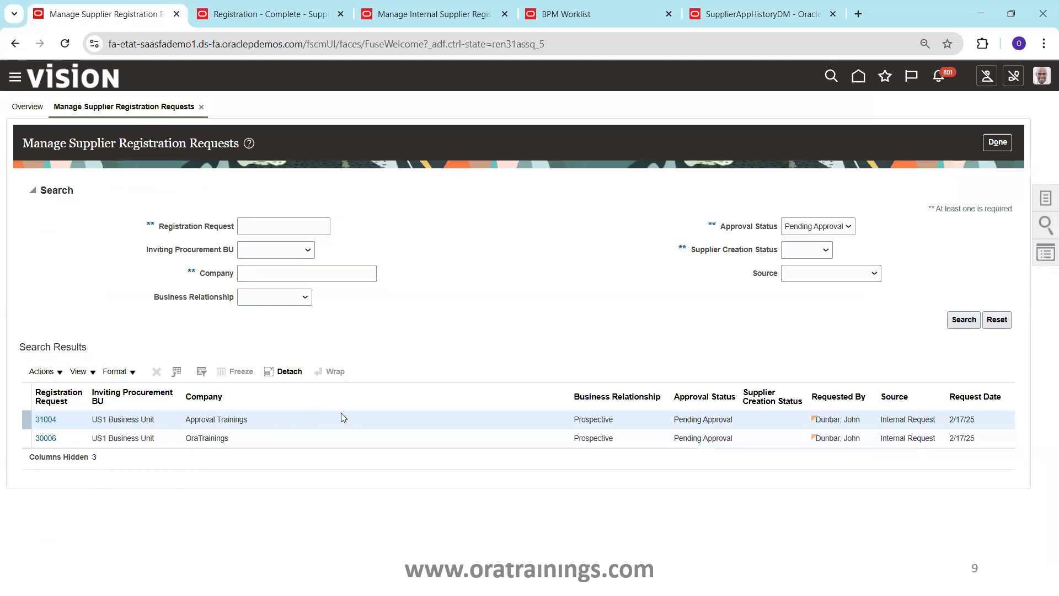
{"action": "left_click", "coordinate": [46, 421]}
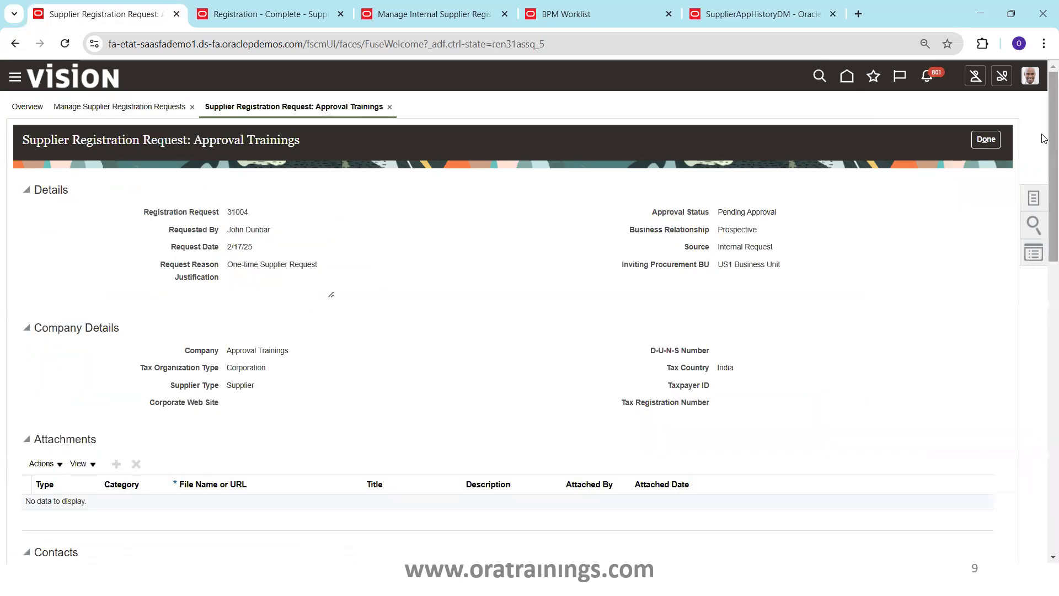
{"action": "left_click_drag", "start_coordinate": [1044, 136], "coordinate": [1044, 439]}
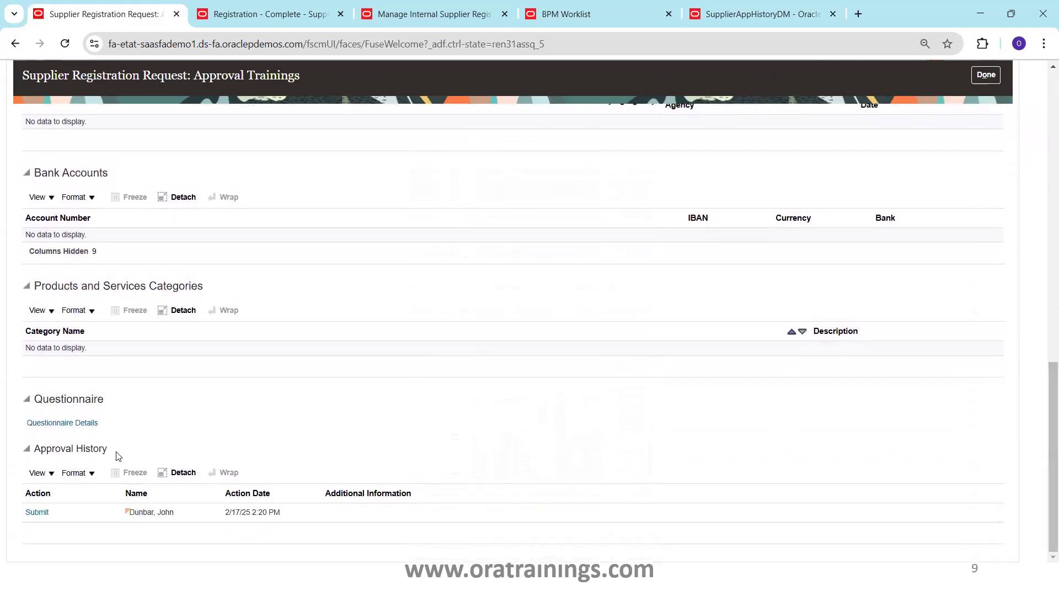
{"action": "left_click", "coordinate": [29, 514]}
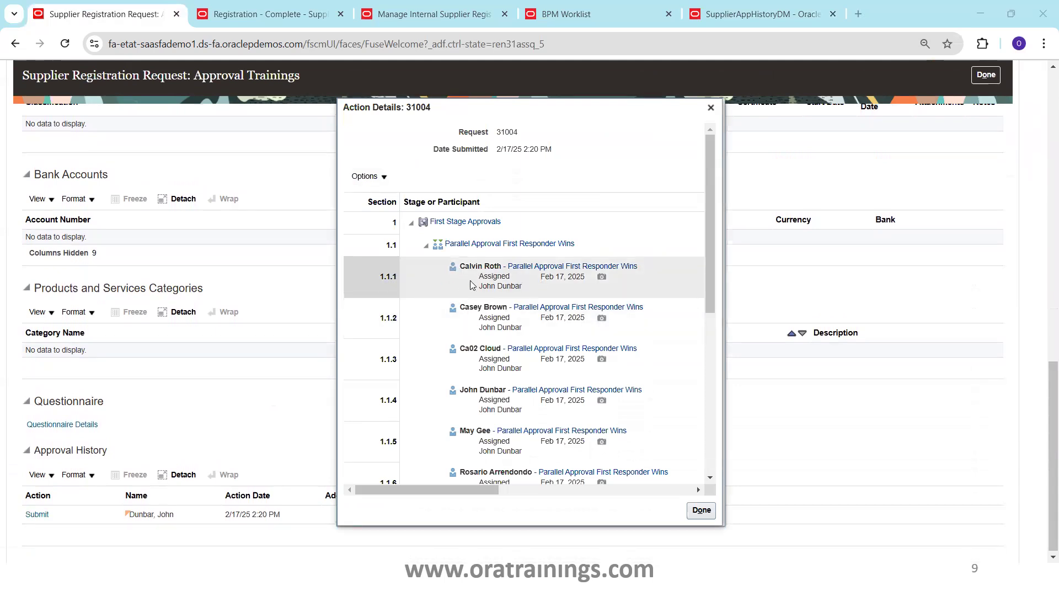
- Switch to the assigned approver's incognito session and approve the Approval Trainings registration request from the notifications
{"action": "key", "text": "alt+Tab"}
{"action": "key", "text": "alt+Tab"}
{"action": "key", "text": "alt+Tab"}
{"action": "key", "text": "alt+Tab"}
{"action": "key", "text": "alt+Tab"}
{"action": "key", "text": "alt+Tab"}
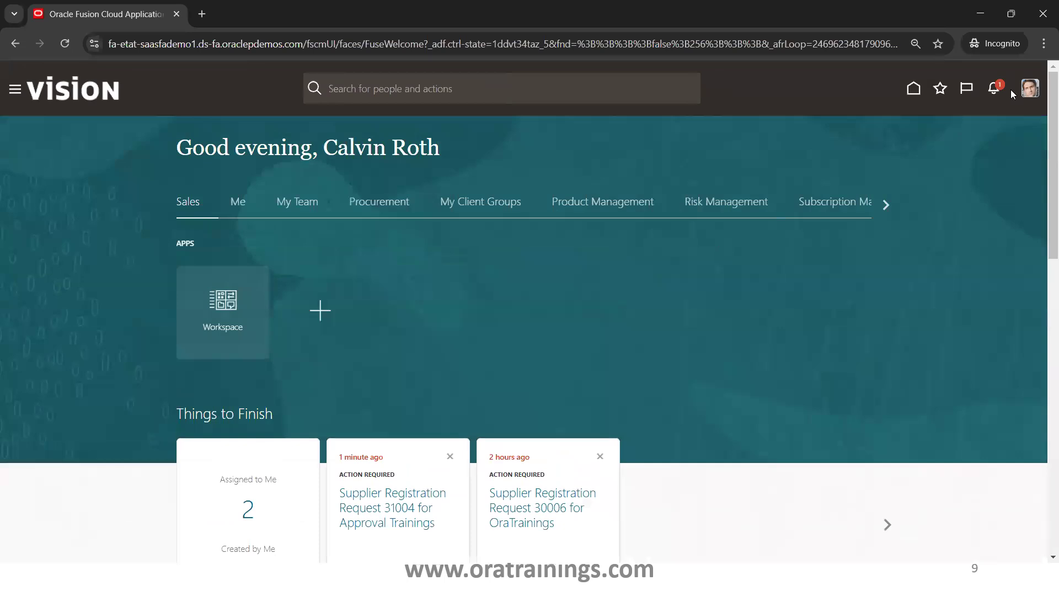
{"action": "left_click", "coordinate": [1029, 88]}
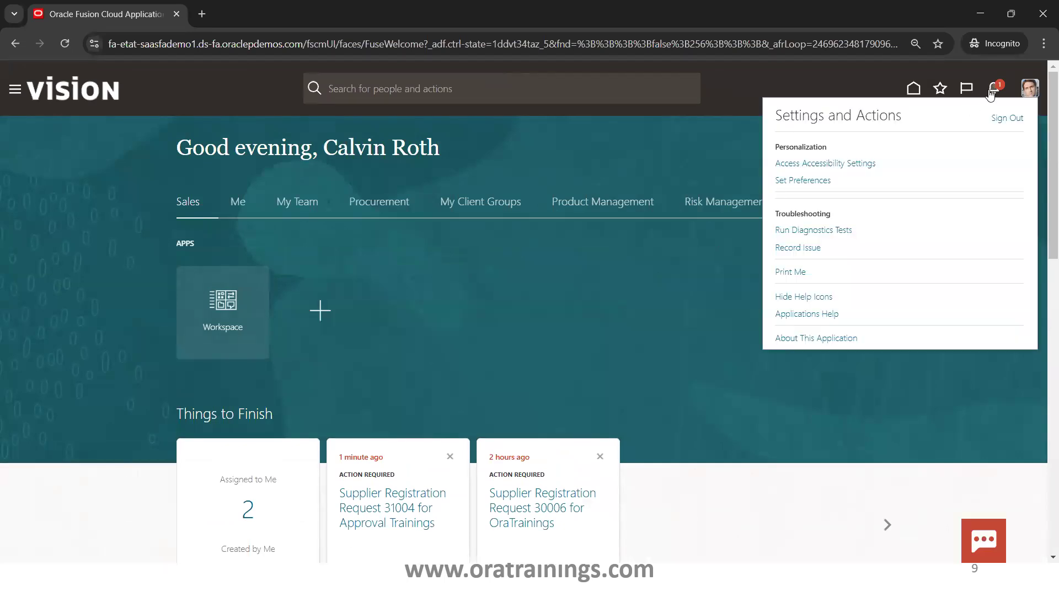
{"action": "left_click", "coordinate": [992, 91]}
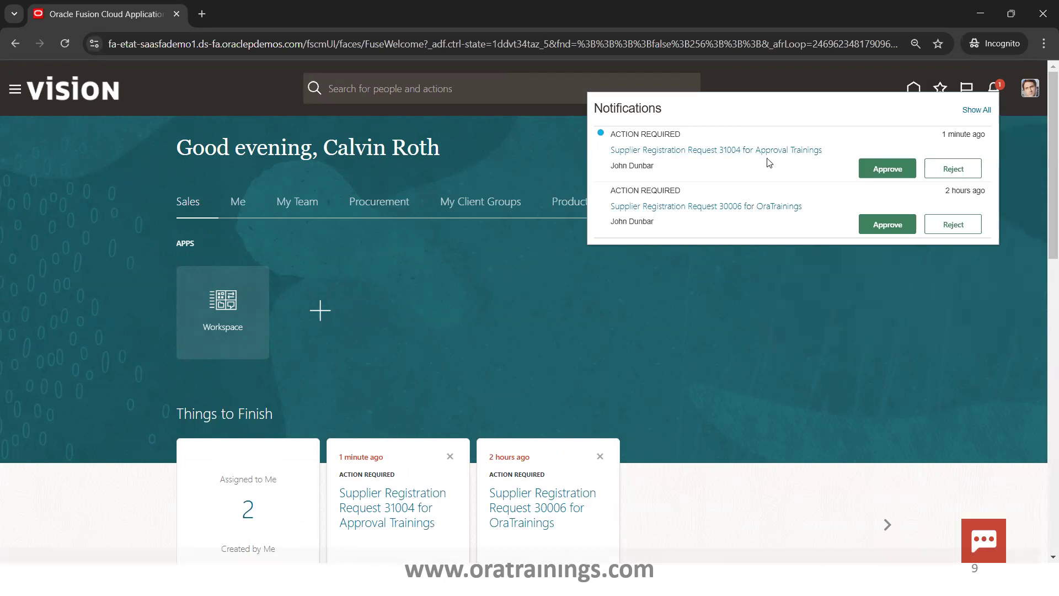
{"action": "left_click", "coordinate": [876, 173]}
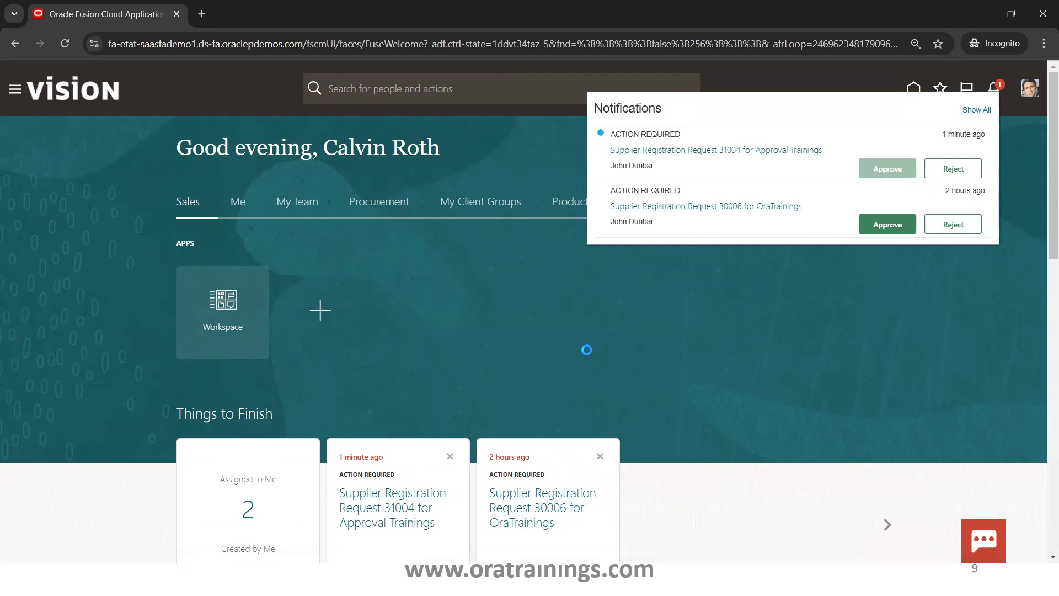
- Back in SupplierAppHistoryDM, copy the Approval Trainings SUPPLIER_REG_ID into P_IDENTIFICATIONKEY and retrieve its approval data
{"action": "key", "text": "alt+Tab"}
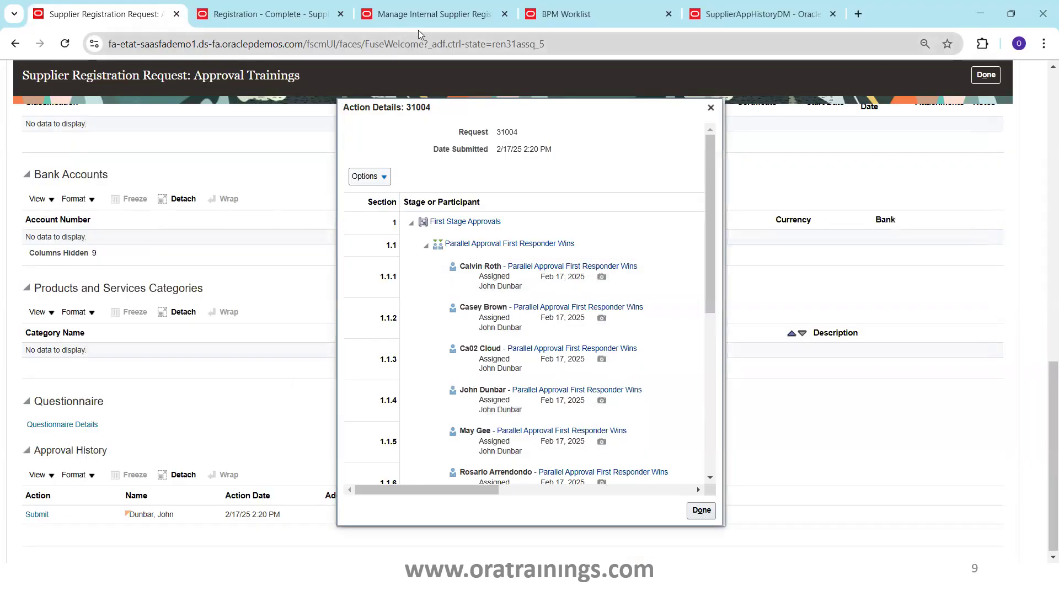
{"action": "left_click", "coordinate": [418, 22]}
{"action": "left_click", "coordinate": [549, 14]}
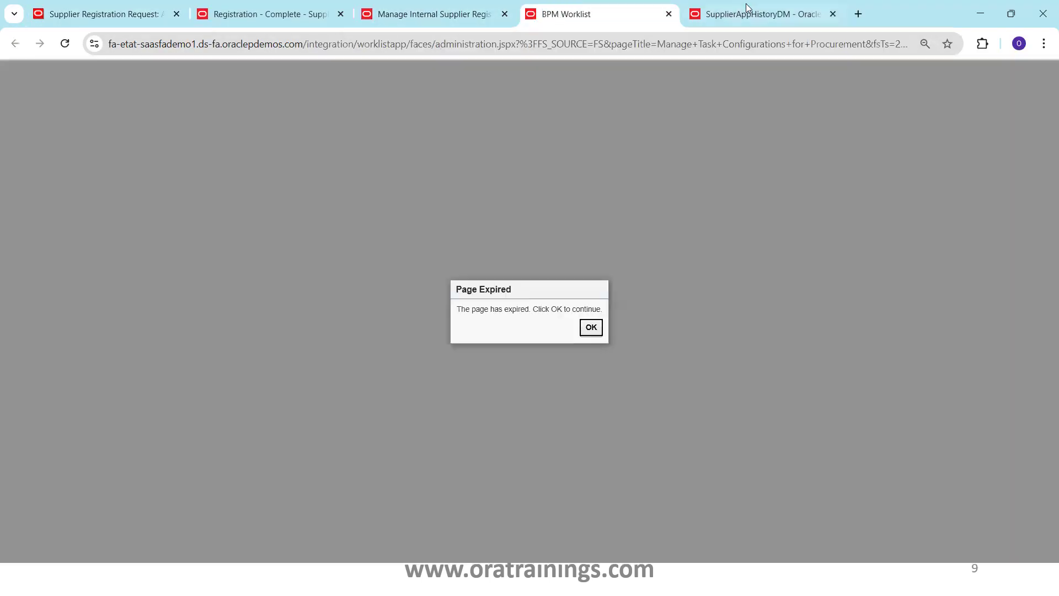
{"action": "left_click", "coordinate": [750, 10]}
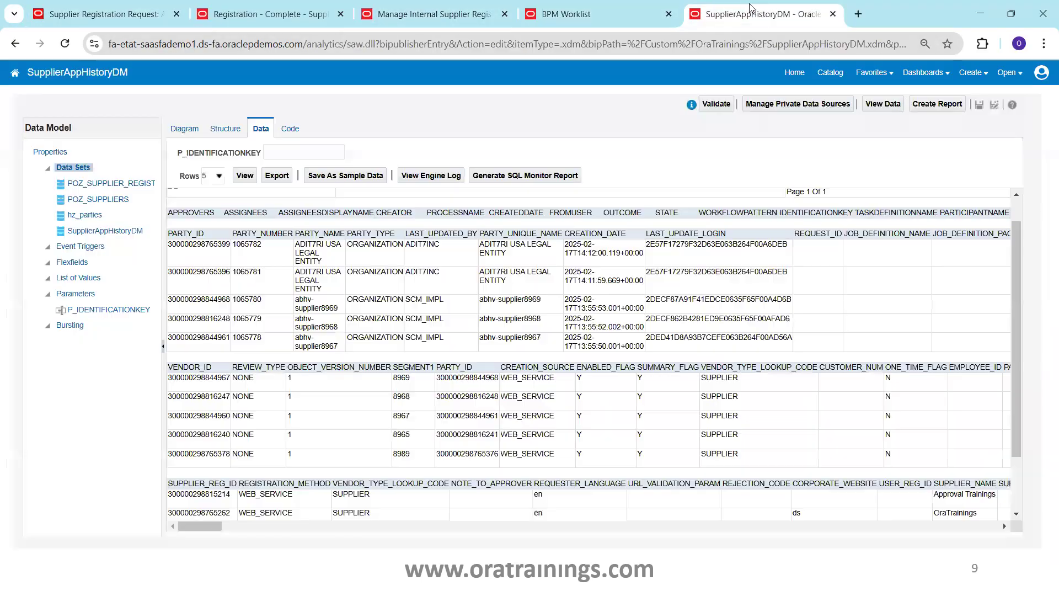
{"action": "double_click", "coordinate": [196, 495]}
{"action": "key", "text": "ctrl+c"}
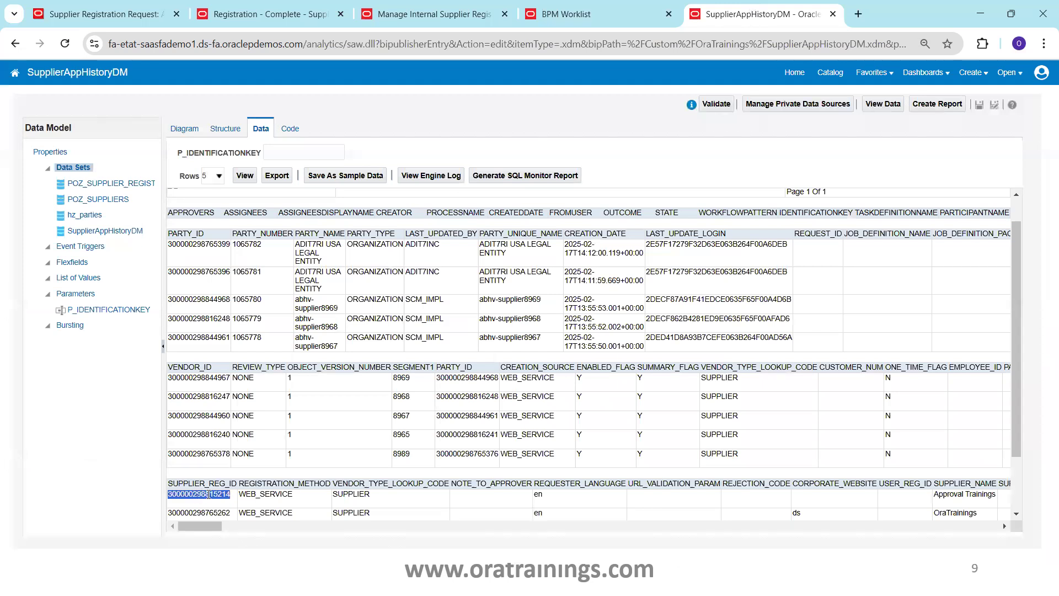
{"action": "left_click", "coordinate": [298, 154]}
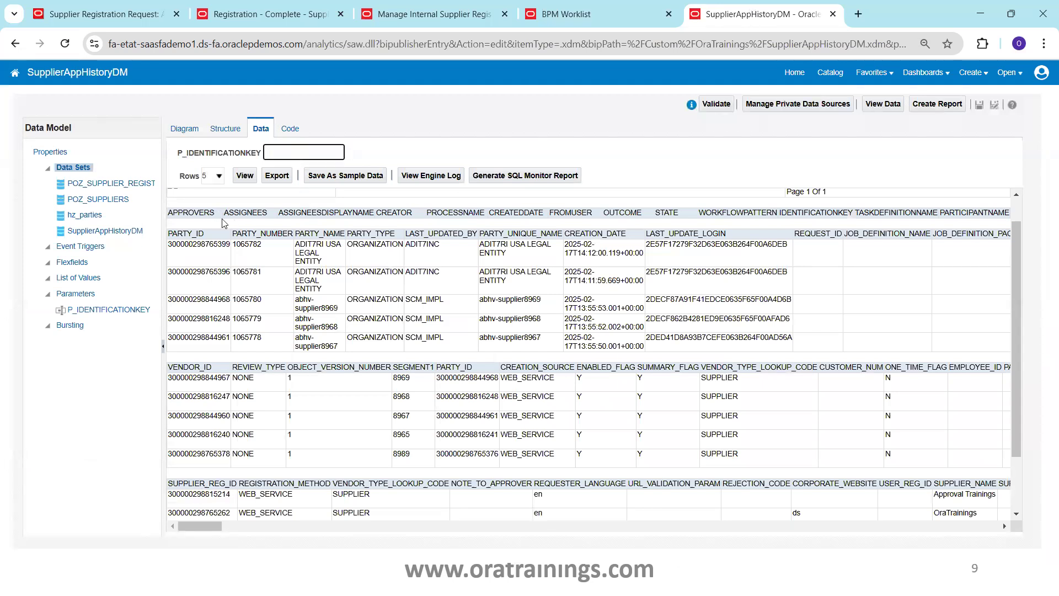
{"action": "key", "text": "ctrl+v"}
{"action": "left_click", "coordinate": [243, 176]}
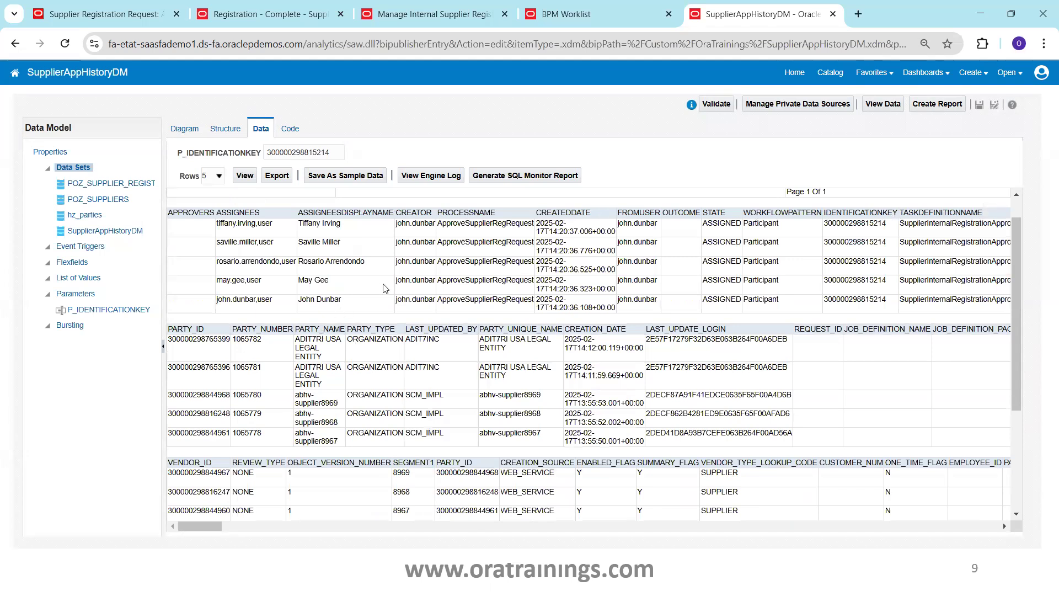
- Set the number of rows to 50 and retrieve the approval data again
{"action": "left_click", "coordinate": [213, 176]}
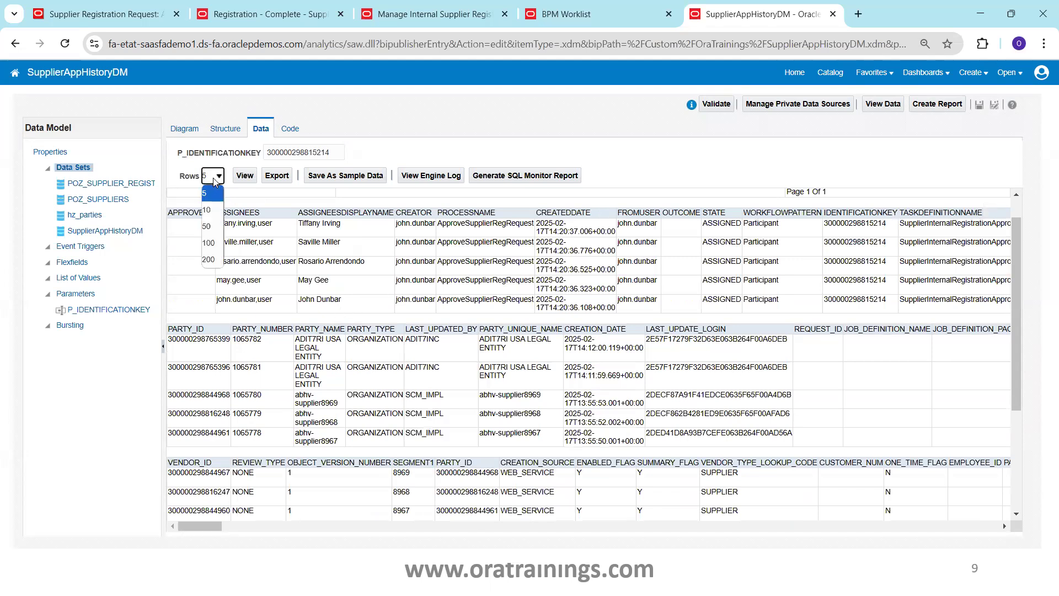
{"action": "left_click", "coordinate": [214, 231]}
{"action": "left_click", "coordinate": [245, 175]}
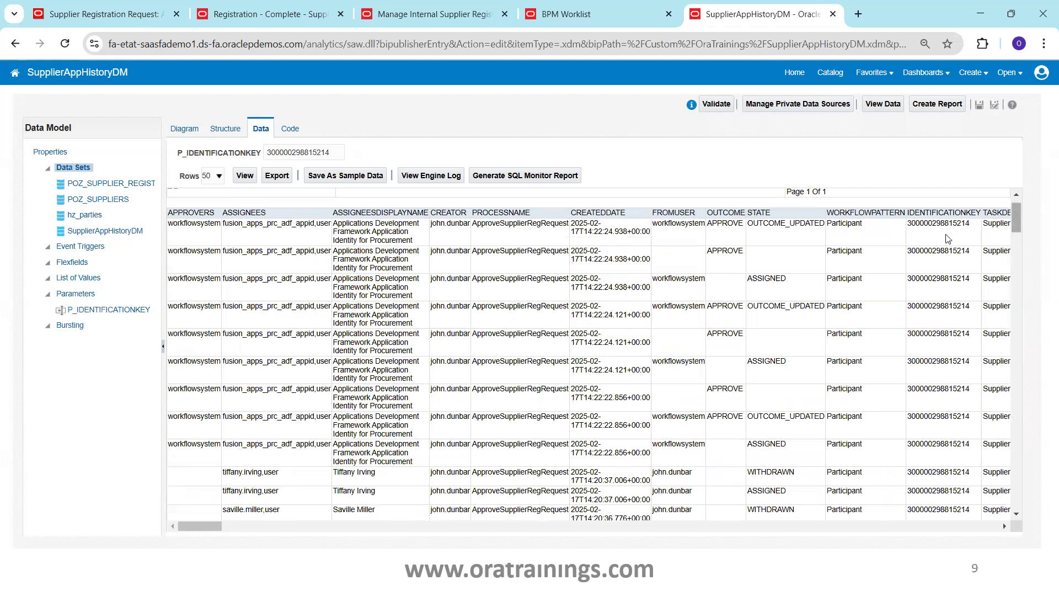
- Examine the outcome, state and participant columns of the approval rows, and refresh the data
{"action": "double_click", "coordinate": [726, 250]}
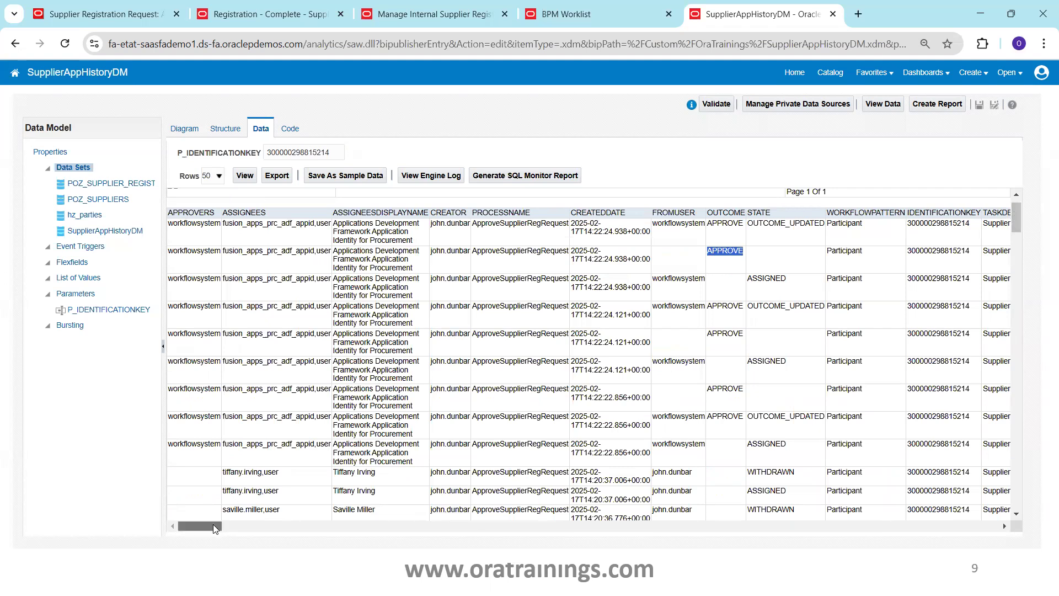
{"action": "left_click_drag", "start_coordinate": [214, 528], "coordinate": [234, 531]}
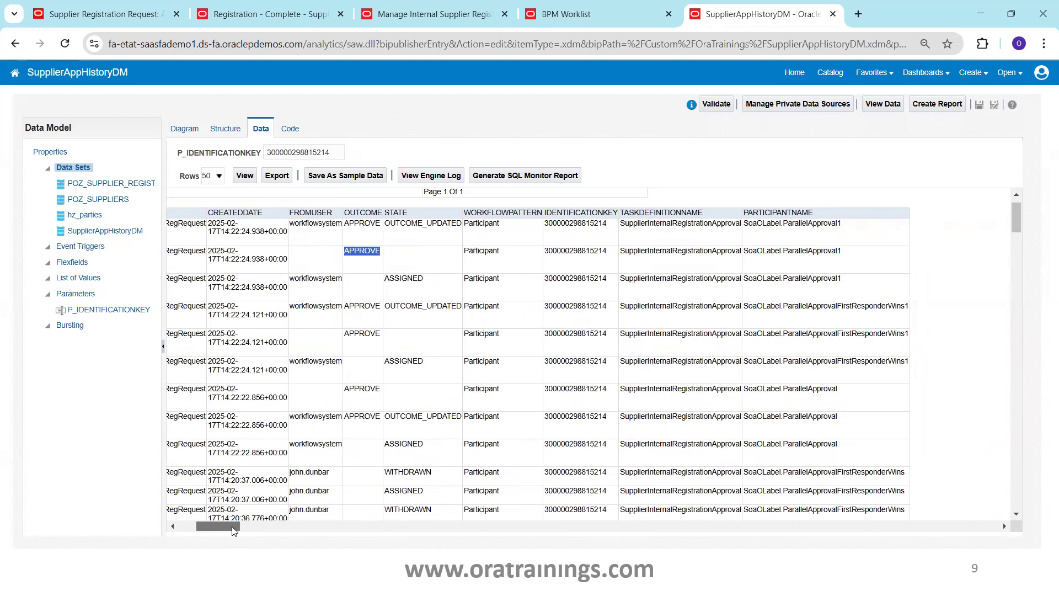
{"action": "left_click_drag", "start_coordinate": [234, 531], "coordinate": [215, 531]}
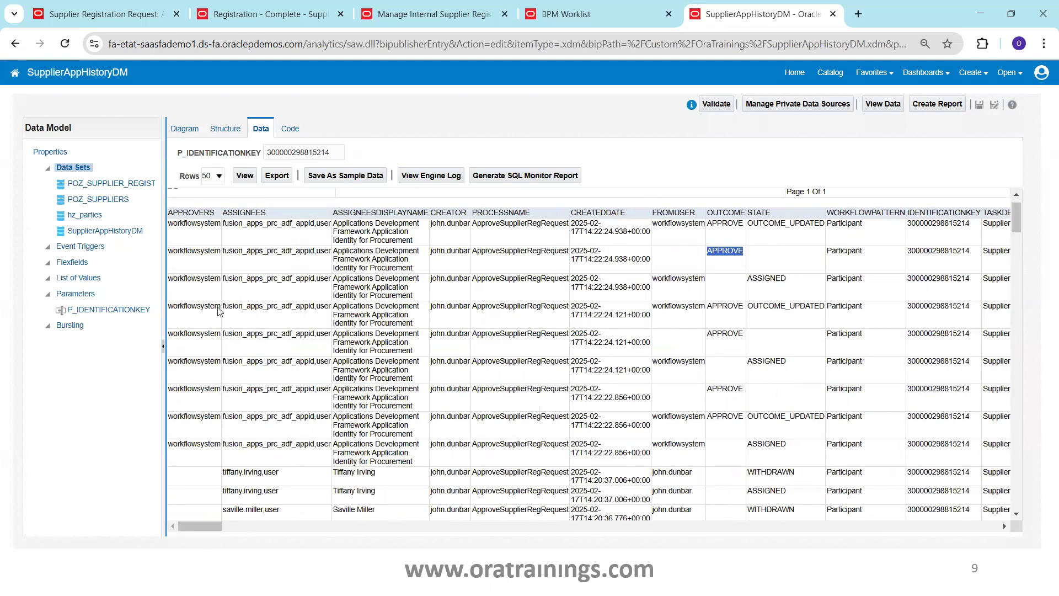
{"action": "left_click", "coordinate": [243, 175]}
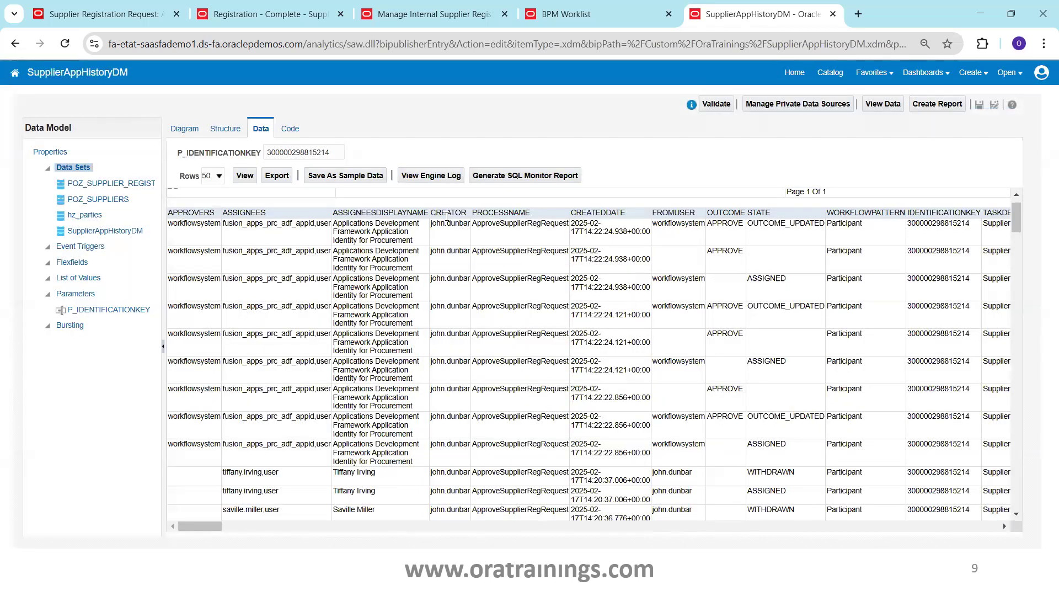
- Close and reopen the Approval Trainings request from the supplier registration requests list, and review its approval history and details
{"action": "left_click", "coordinate": [99, 14]}
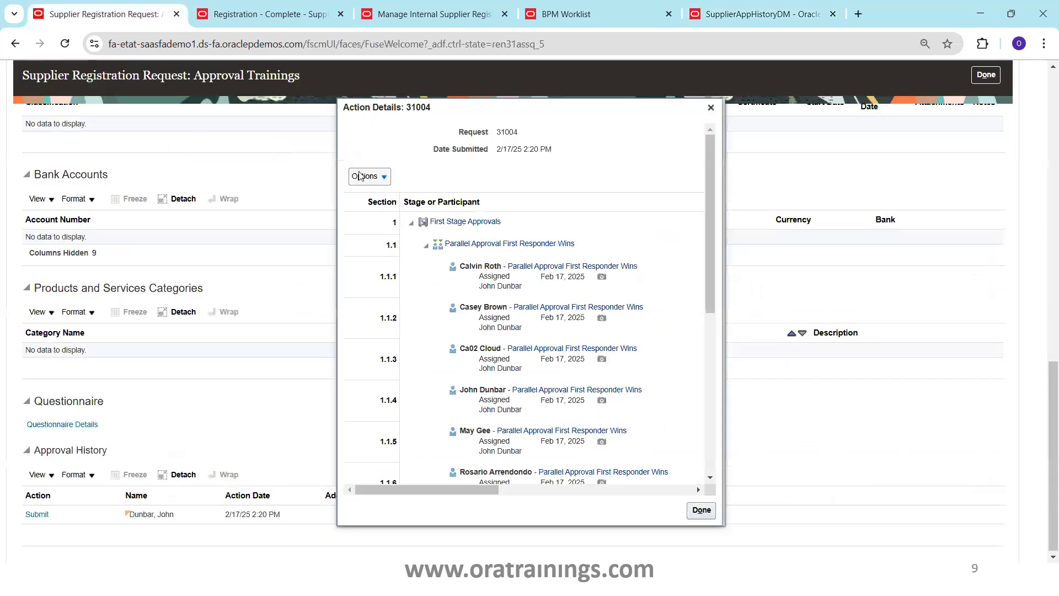
{"action": "left_click", "coordinate": [986, 74]}
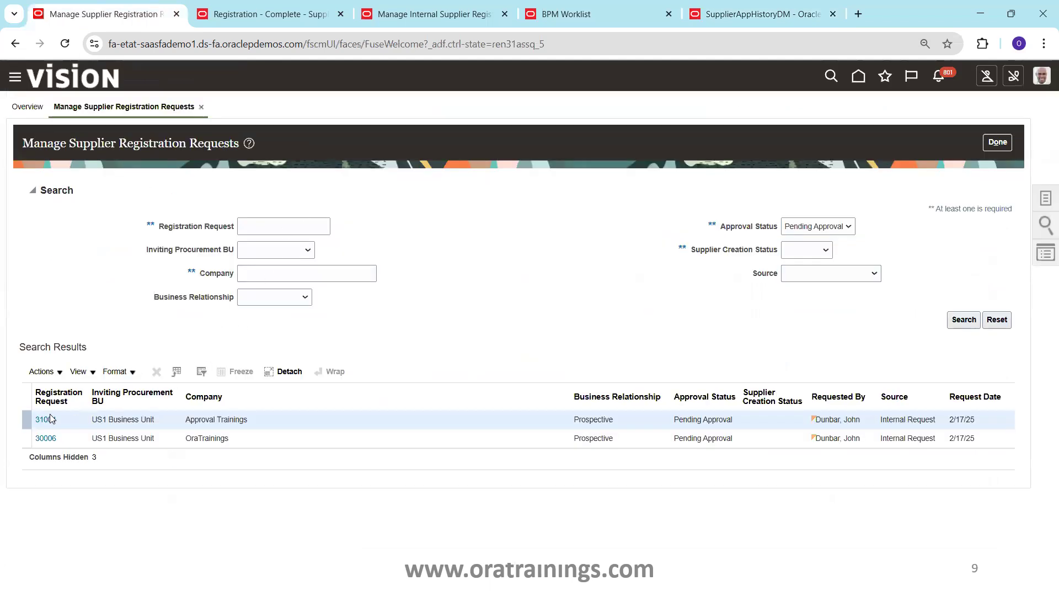
{"action": "left_click", "coordinate": [45, 419]}
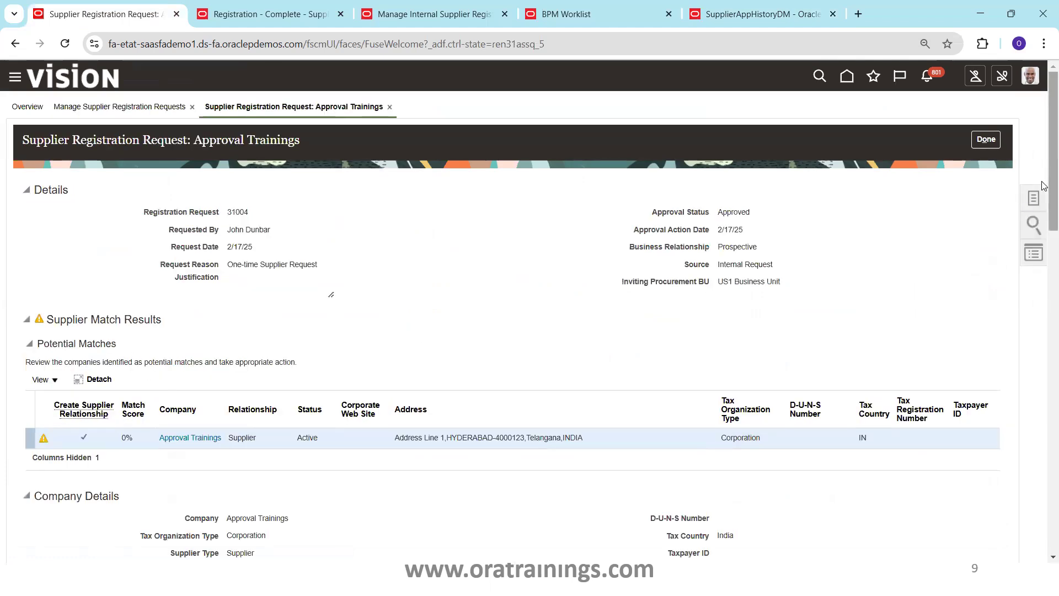
{"action": "left_click_drag", "start_coordinate": [1045, 187], "coordinate": [202, 535]}
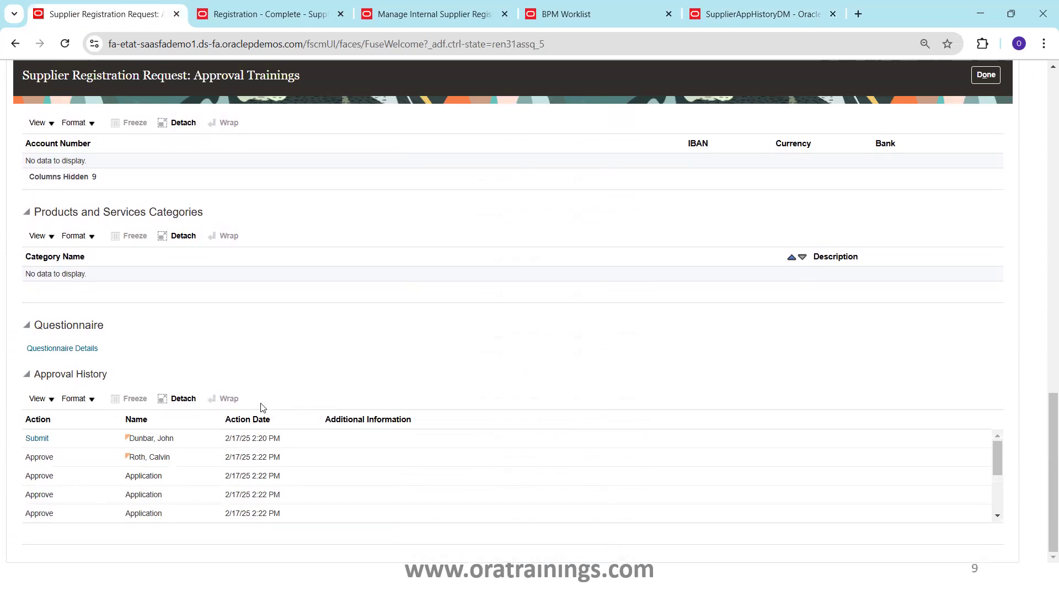
{"action": "left_click", "coordinate": [1044, 128]}
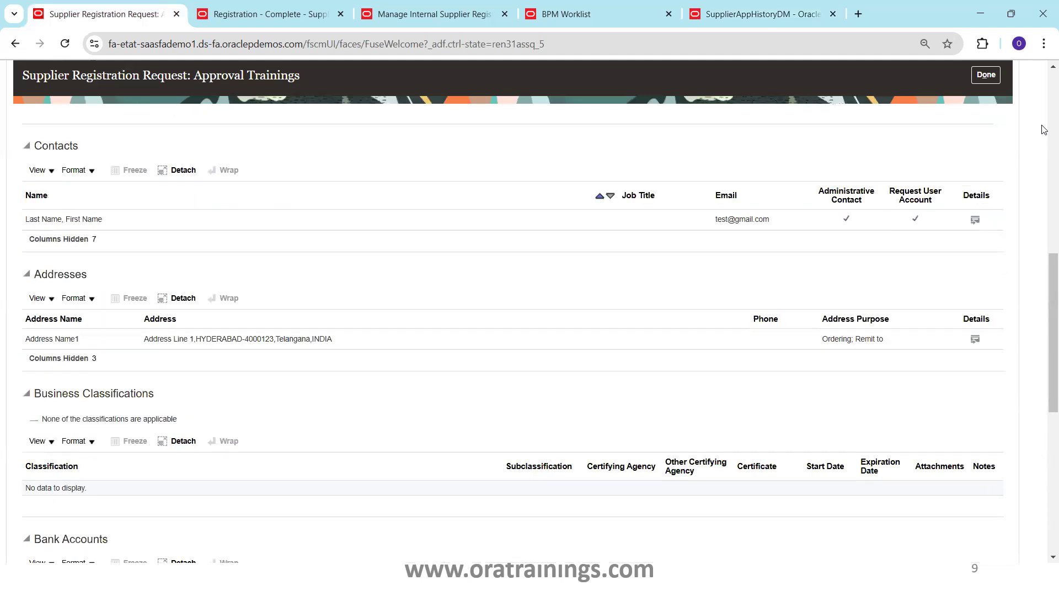
{"action": "left_click", "coordinate": [1044, 158]}
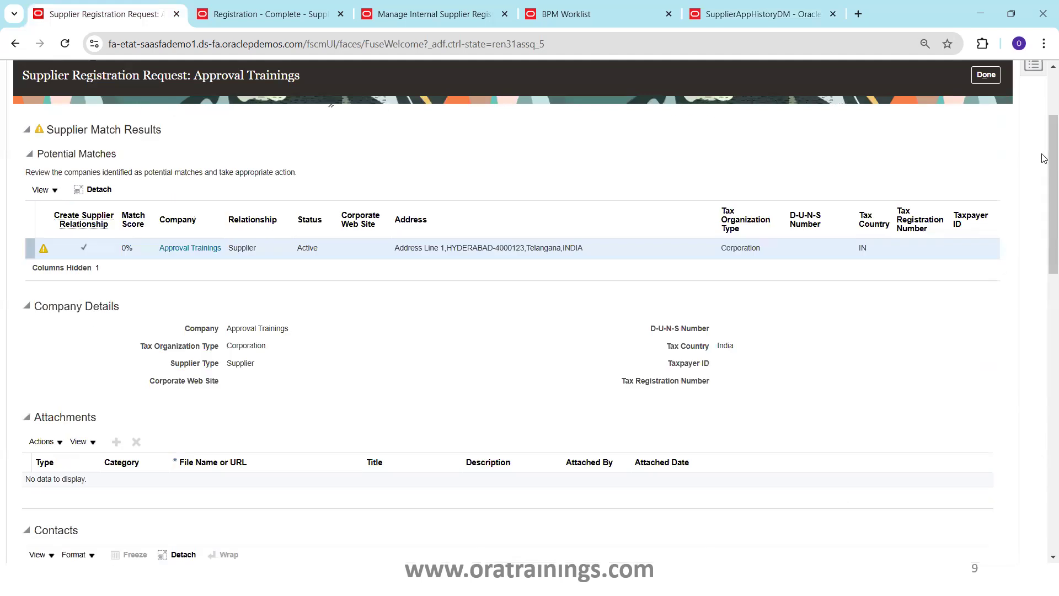
{"action": "scroll", "coordinate": [893, 191], "scroll_direction": "up", "scroll_amount": 1}
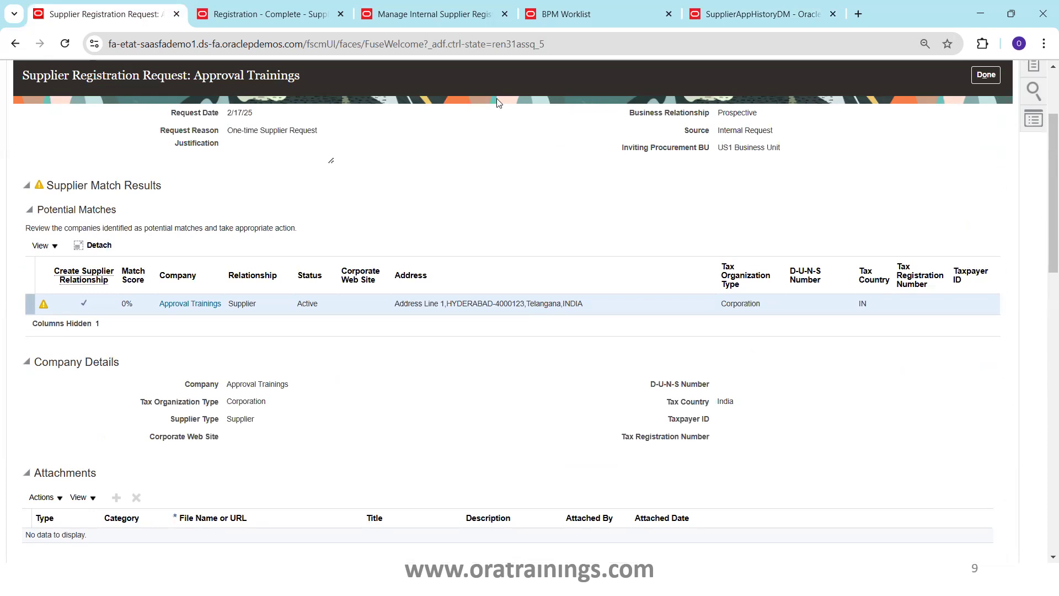
- Leave the internal supplier registration approvals page for the home page and open Setup and Maintenance
{"action": "left_click", "coordinate": [456, 16]}
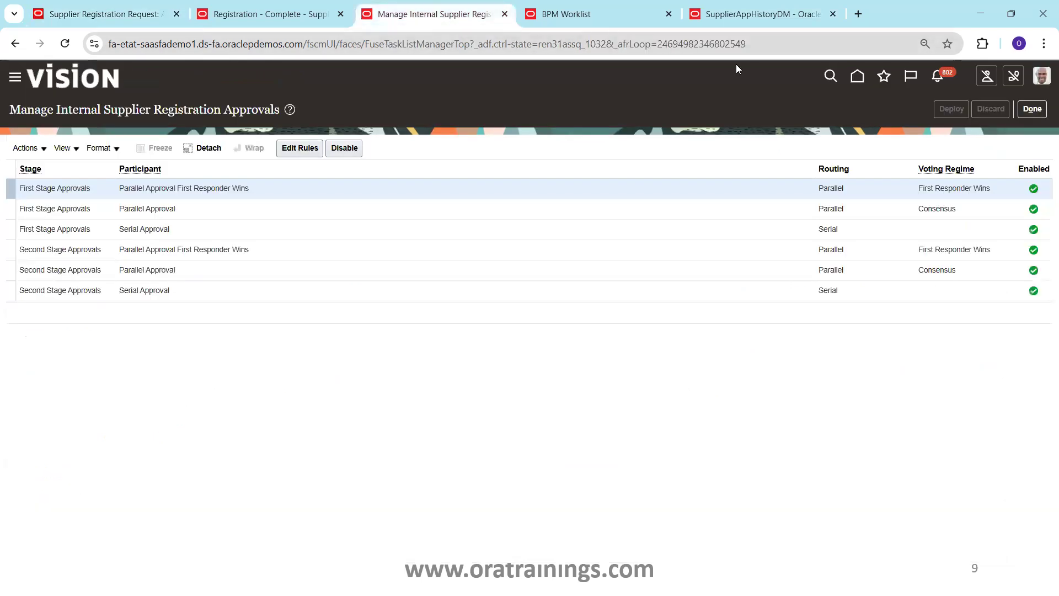
{"action": "left_click", "coordinate": [857, 76]}
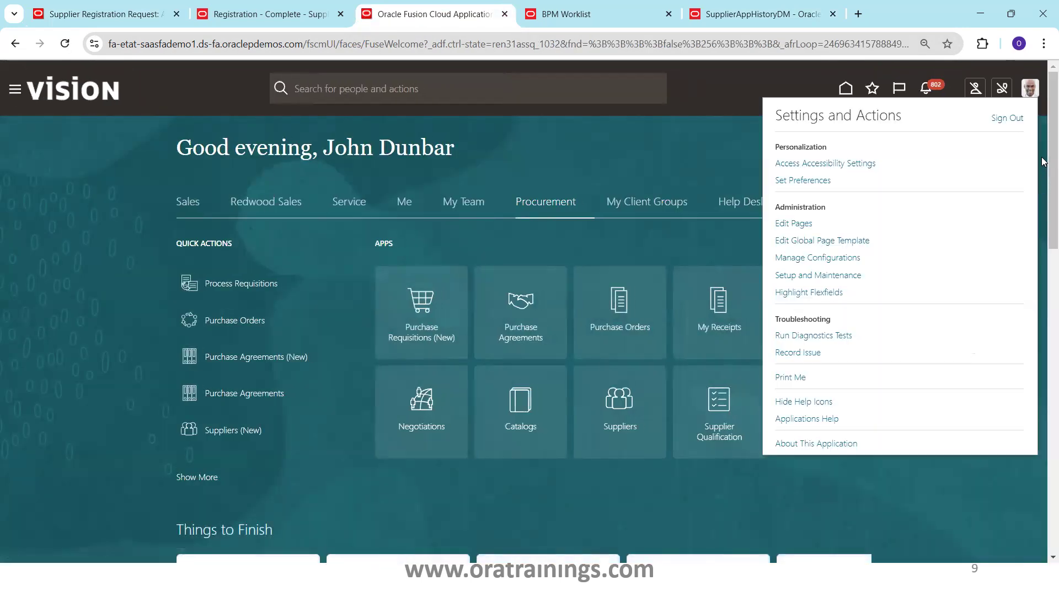
{"action": "left_click", "coordinate": [826, 279]}
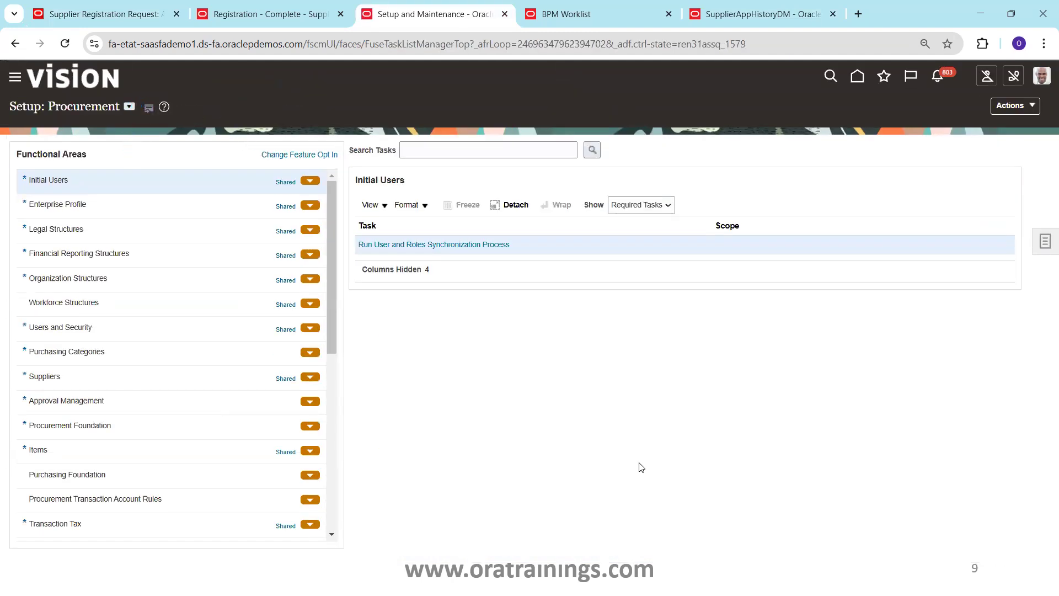
- Switch to the SupplierApprovals presentation in PowerPoint and copy the task name Manage Internal Supplier Registration Approvals from slide 3
{"action": "key", "text": "alt+Tab"}
{"action": "key", "text": "alt+Tab"}
{"action": "key", "text": "alt+Tab"}
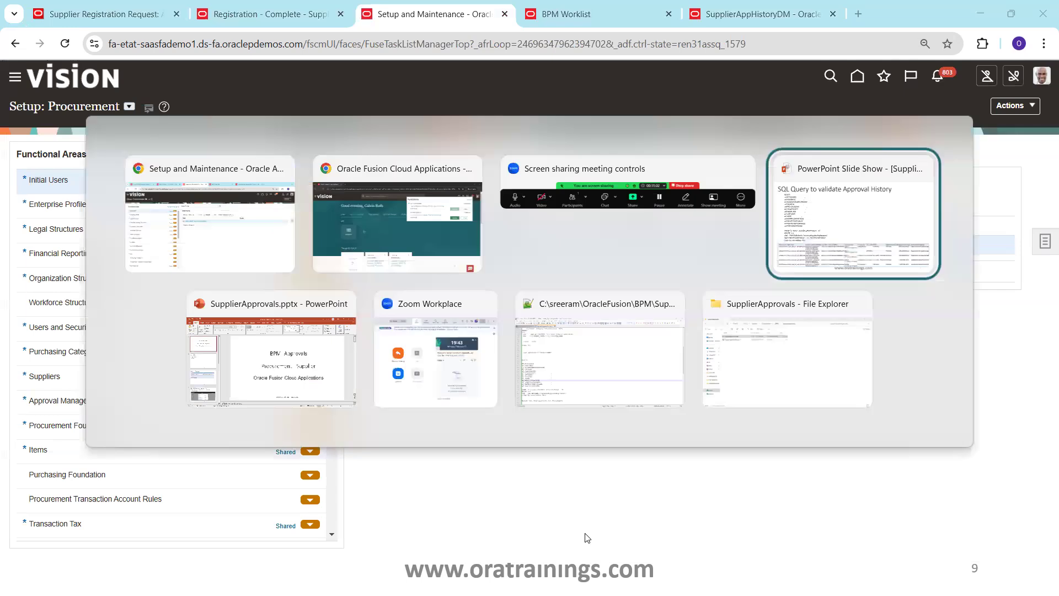
{"action": "key", "text": "alt+Tab"}
{"action": "key", "text": "Escape"}
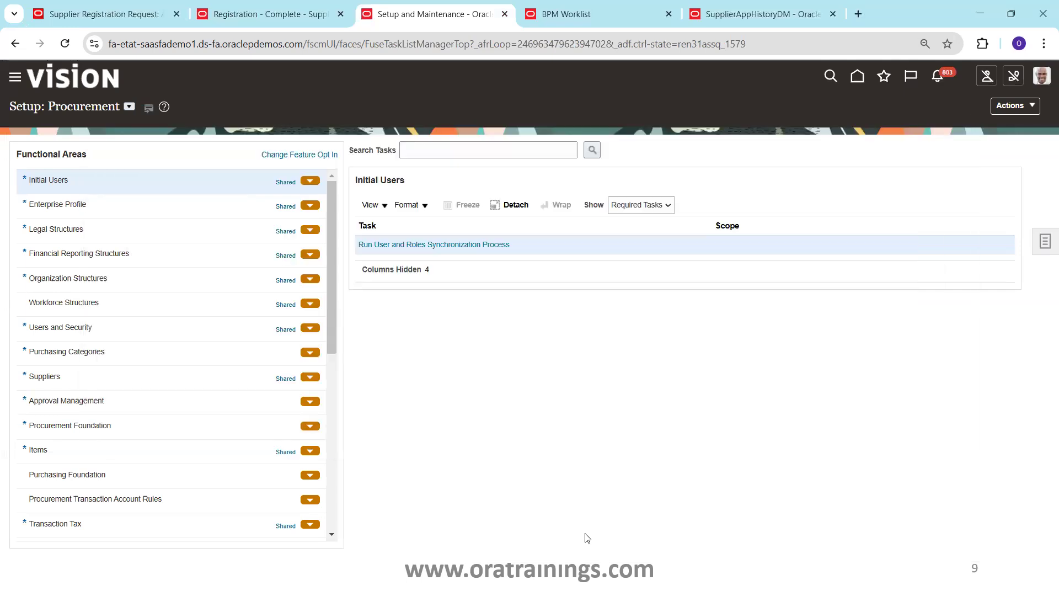
{"action": "key", "text": "alt+Tab"}
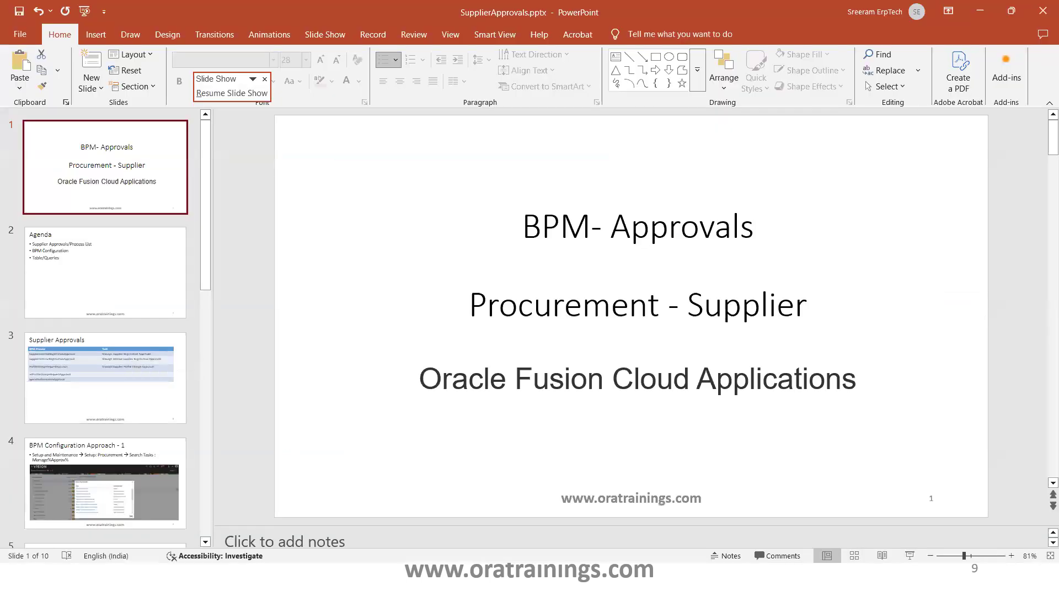
{"action": "key", "text": "Down"}
{"action": "key", "text": "Down"}
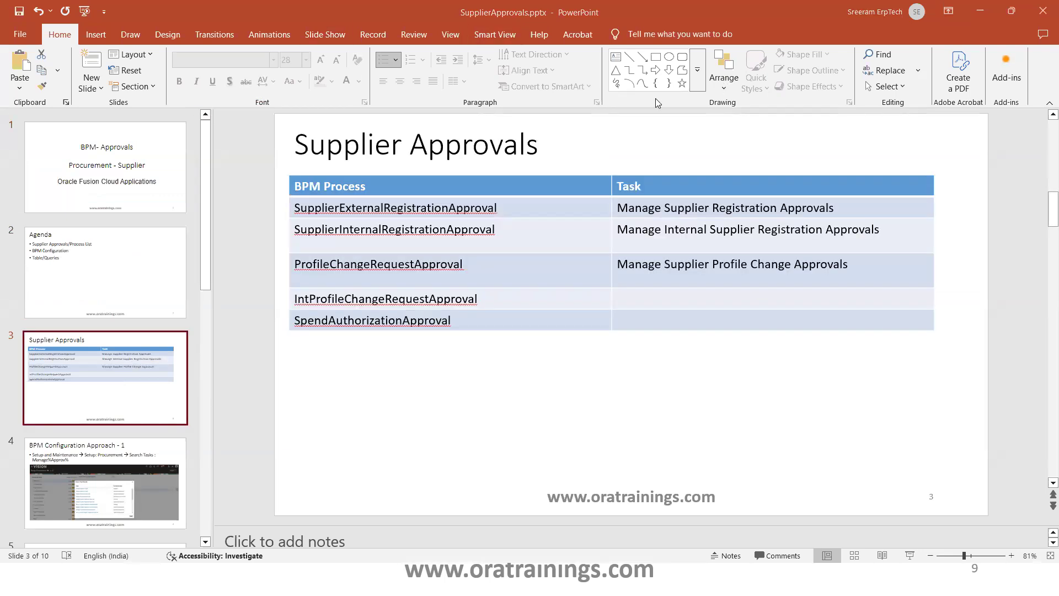
{"action": "key", "text": "alt+Tab"}
{"action": "key", "text": "alt+Tab"}
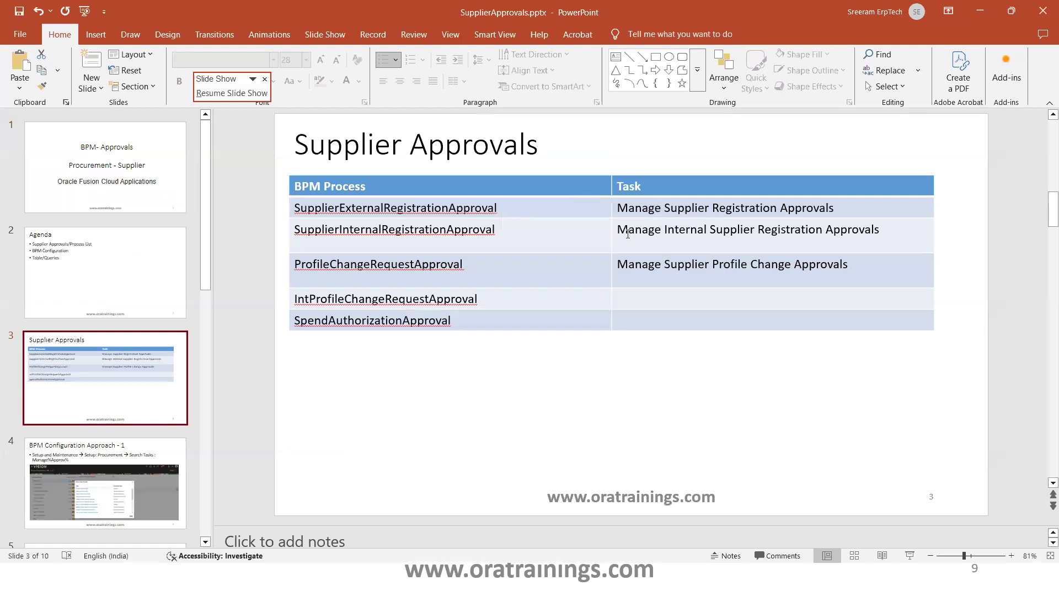
{"action": "left_click_drag", "start_coordinate": [618, 230], "coordinate": [881, 232]}
{"action": "key", "text": "ctrl+c"}
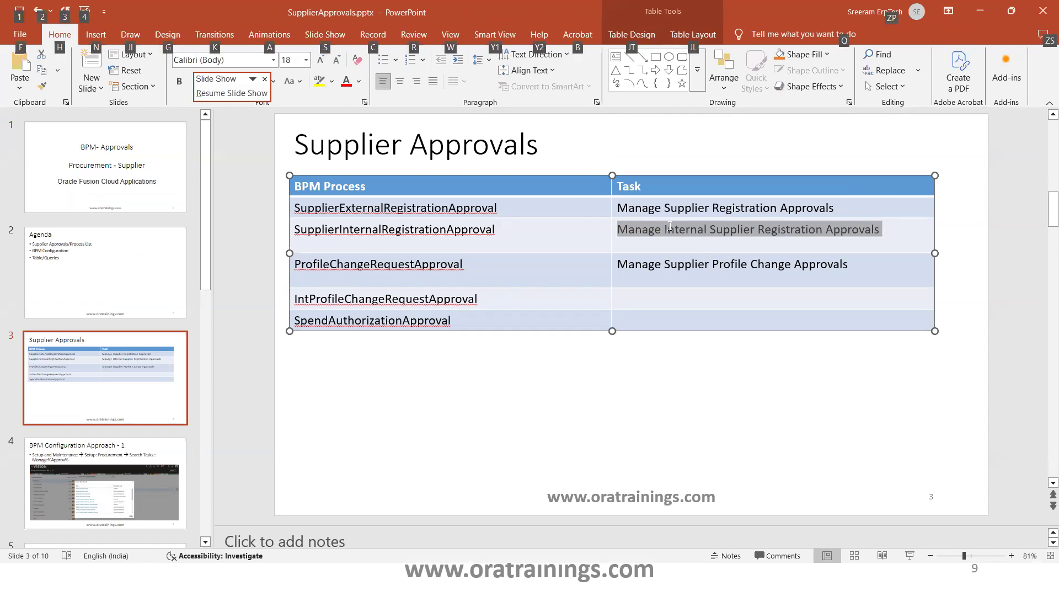
- Back in the browser, search the Procurement setup tasks for Manage Internal Supplier Registration Approvals
{"action": "key", "text": "alt+Tab"}
{"action": "left_click", "coordinate": [431, 151]}
{"action": "key", "text": "ctrl+v"}
{"action": "key", "text": "Return"}
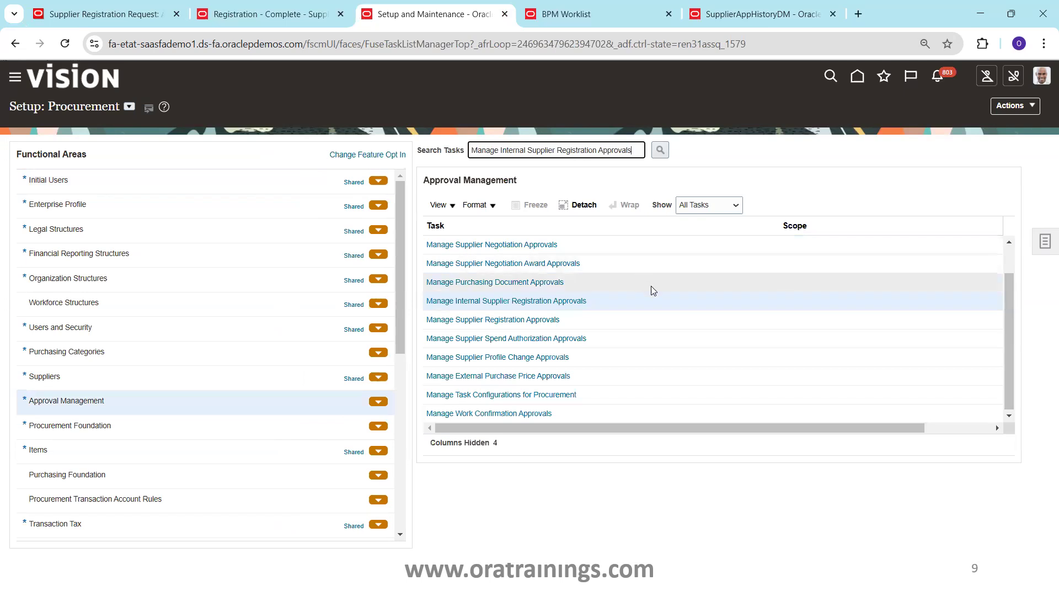
- Open the Manage Internal Supplier Registration Approvals task and view the rules of the First Stage Parallel Approval participant
{"action": "left_click", "coordinate": [528, 302]}
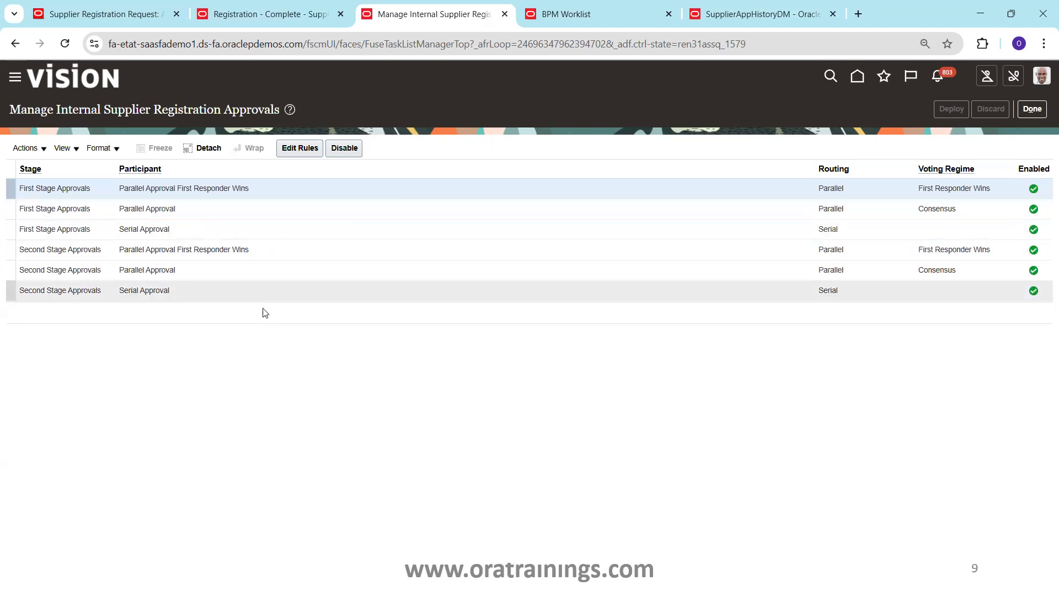
{"action": "left_click", "coordinate": [223, 212]}
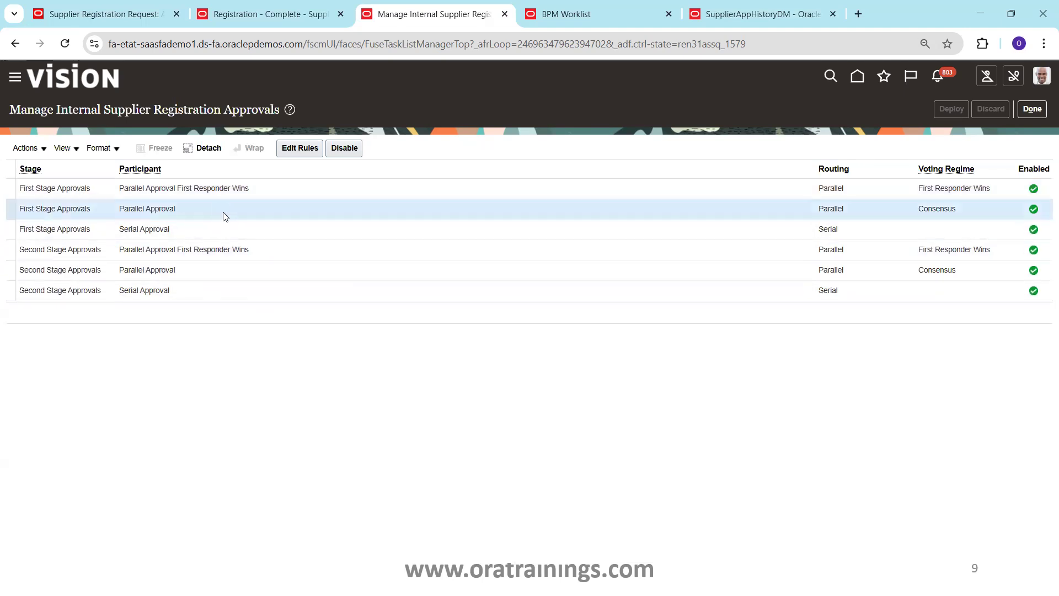
{"action": "left_click", "coordinate": [301, 148]}
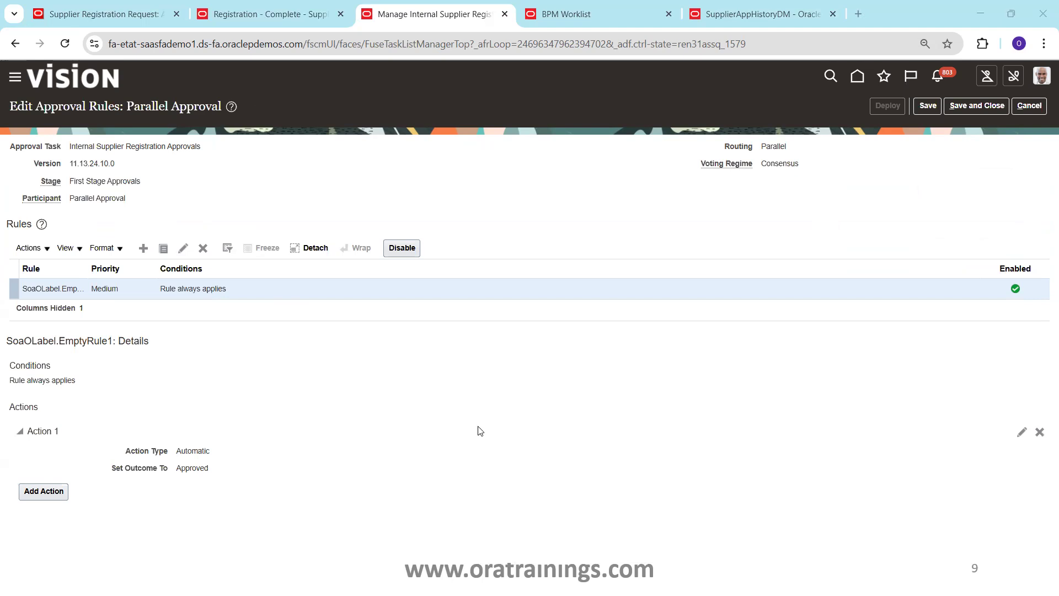
- Switch to PowerPoint and copy the task name Manage Task Configurations for Procurement from the BPM Configuration Approach - 2 slide
{"action": "key", "text": "alt+Tab"}
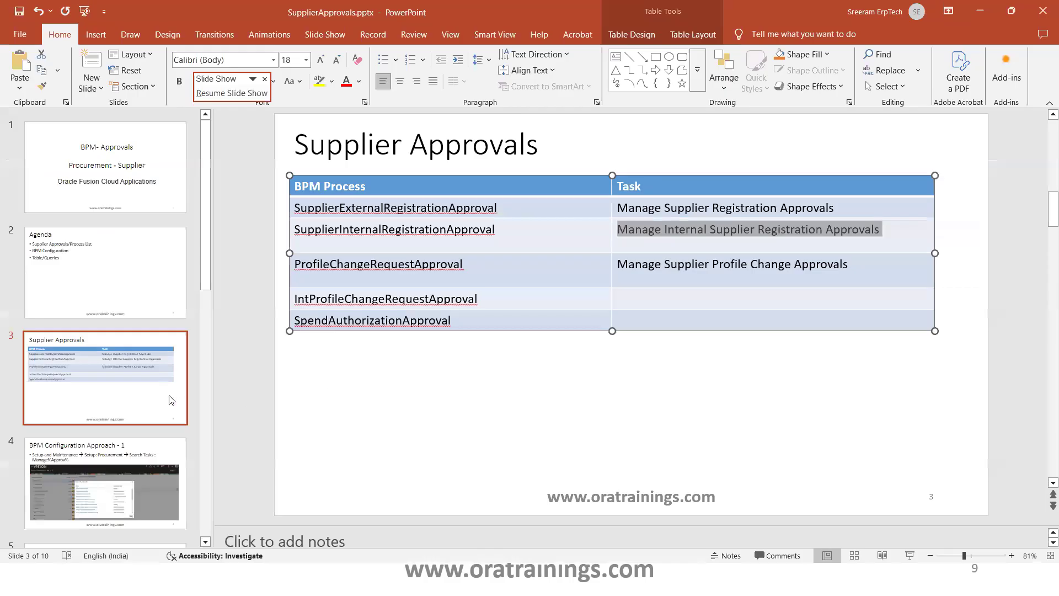
{"action": "left_click", "coordinate": [149, 476]}
{"action": "key", "text": "Down"}
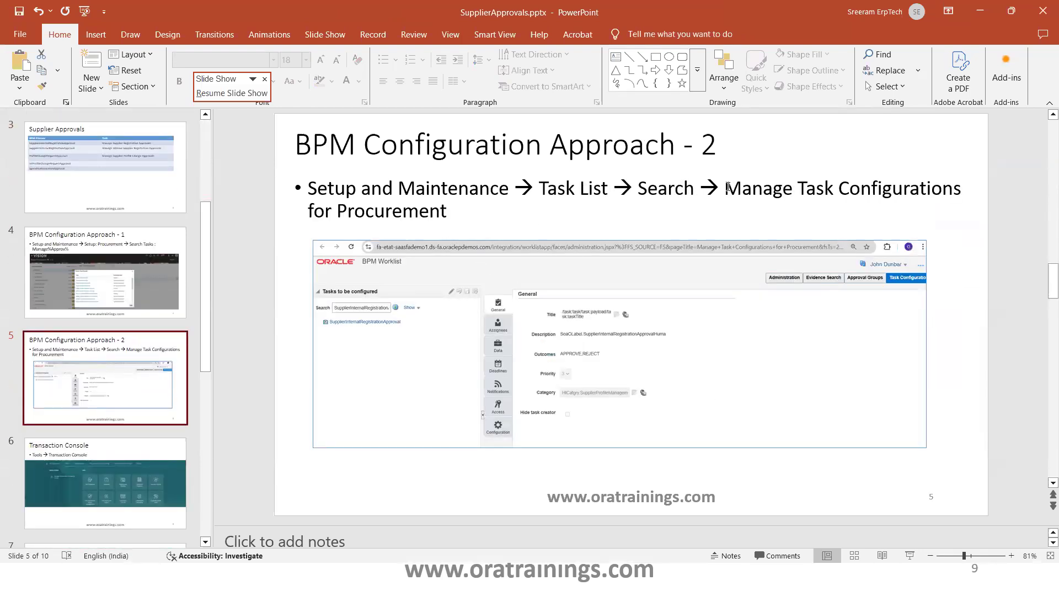
{"action": "left_click_drag", "start_coordinate": [725, 188], "coordinate": [731, 207]}
{"action": "key", "text": "ctrl+c"}
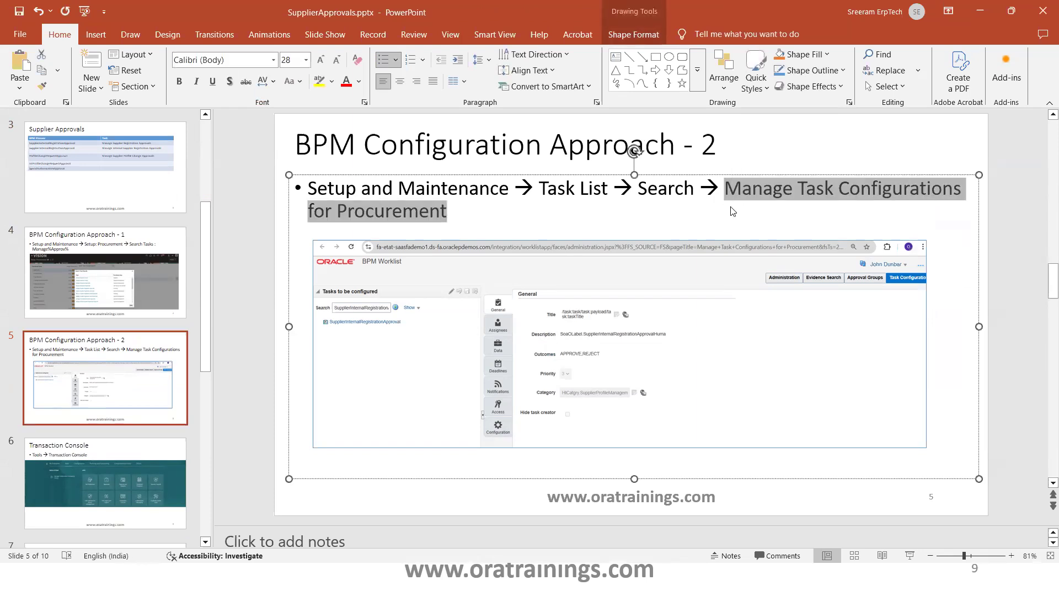
- Return to the browser, cancel the rule editing and close the approvals task to get back to Procurement setup
{"action": "key", "text": "alt+Tab"}
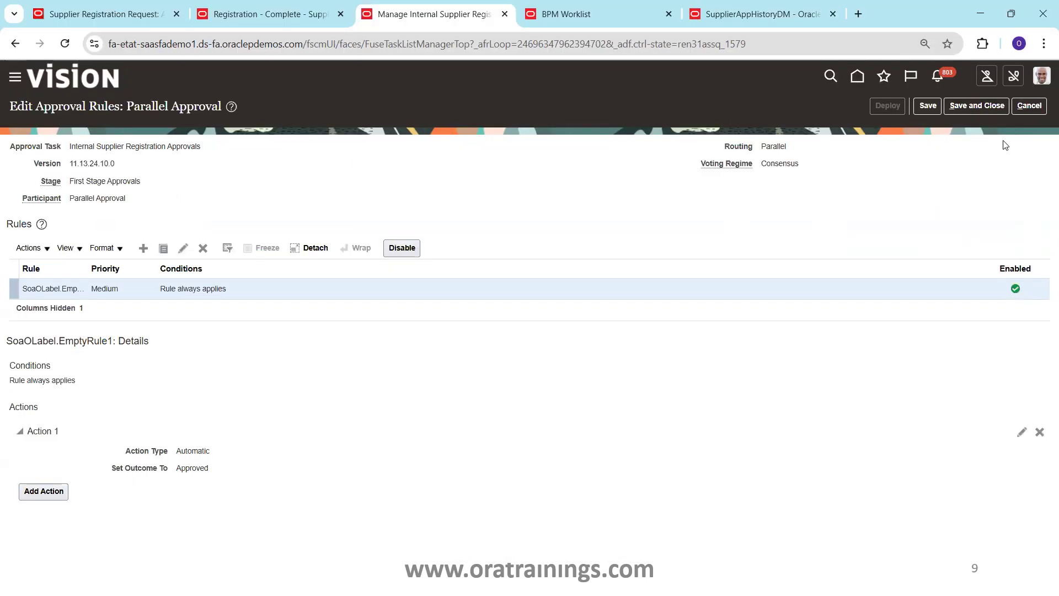
{"action": "left_click", "coordinate": [1035, 105]}
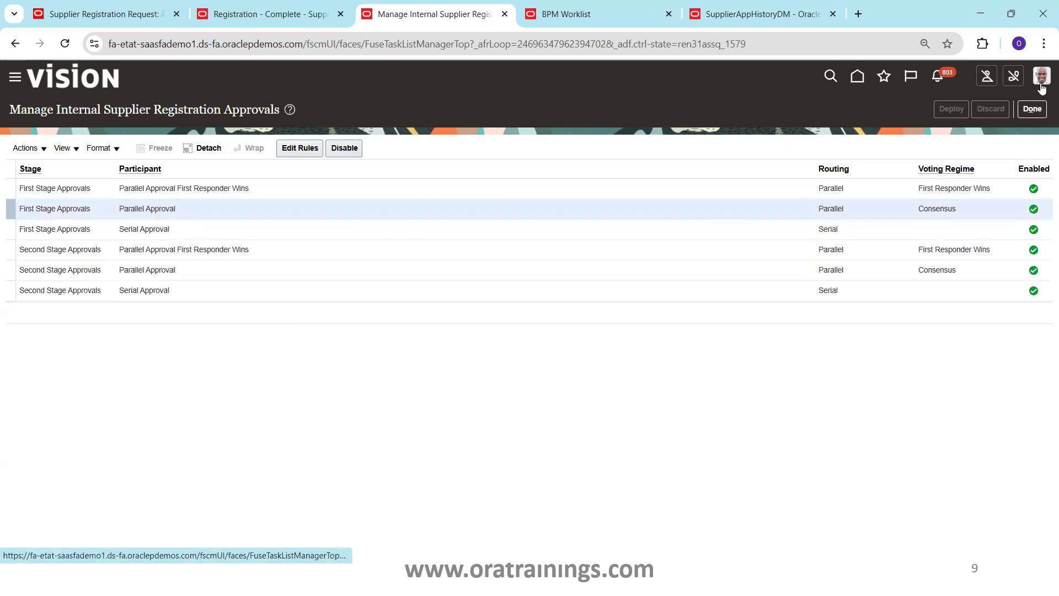
{"action": "left_click", "coordinate": [1041, 109]}
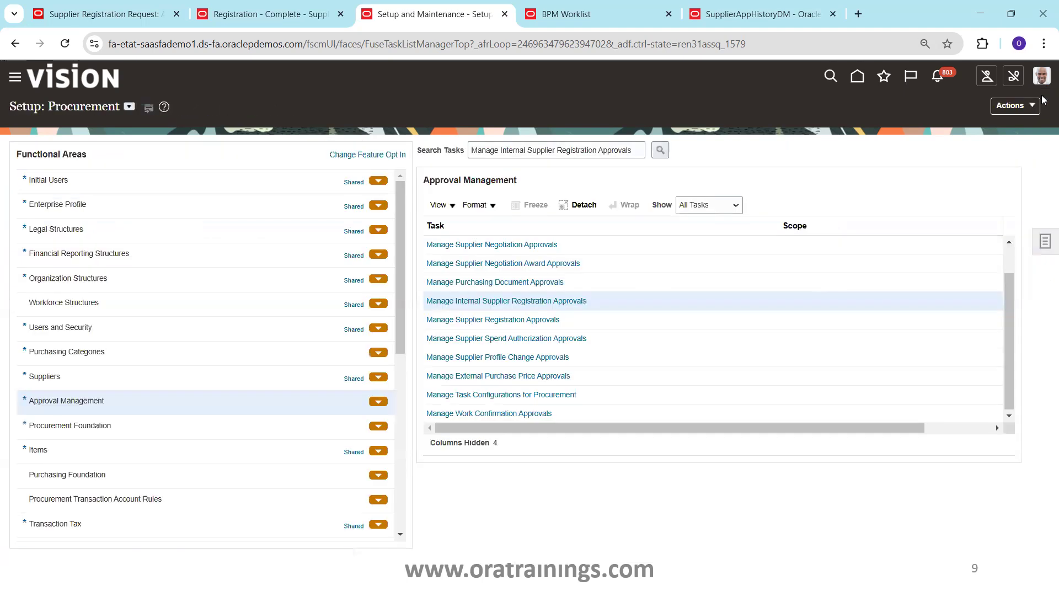
- Use the setup-wide search to find Manage Task Configurations for Procurement and open that task in BPM Worklist
{"action": "left_click", "coordinate": [1044, 244]}
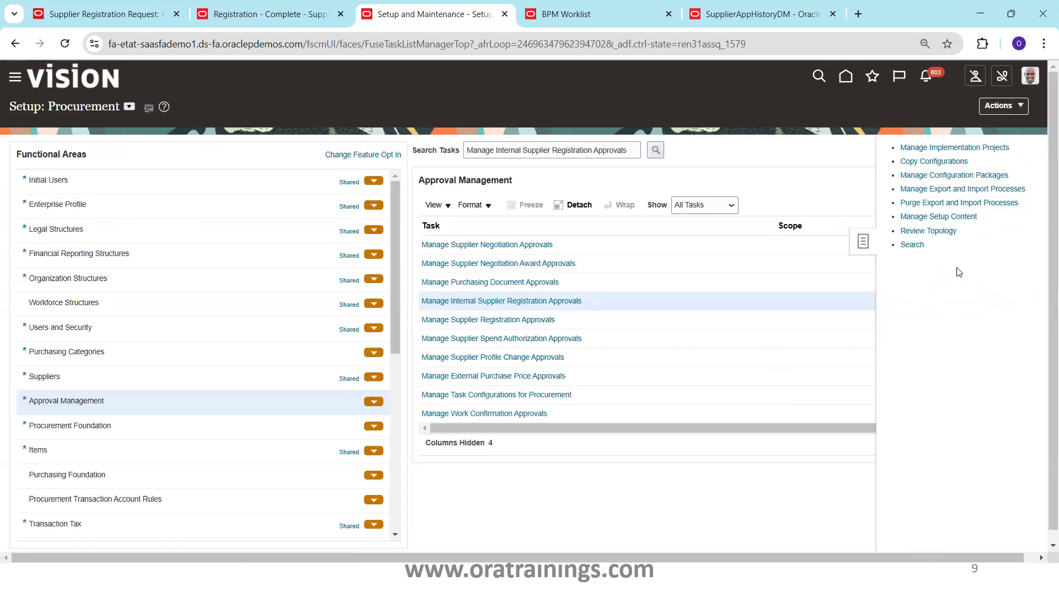
{"action": "left_click", "coordinate": [912, 244]}
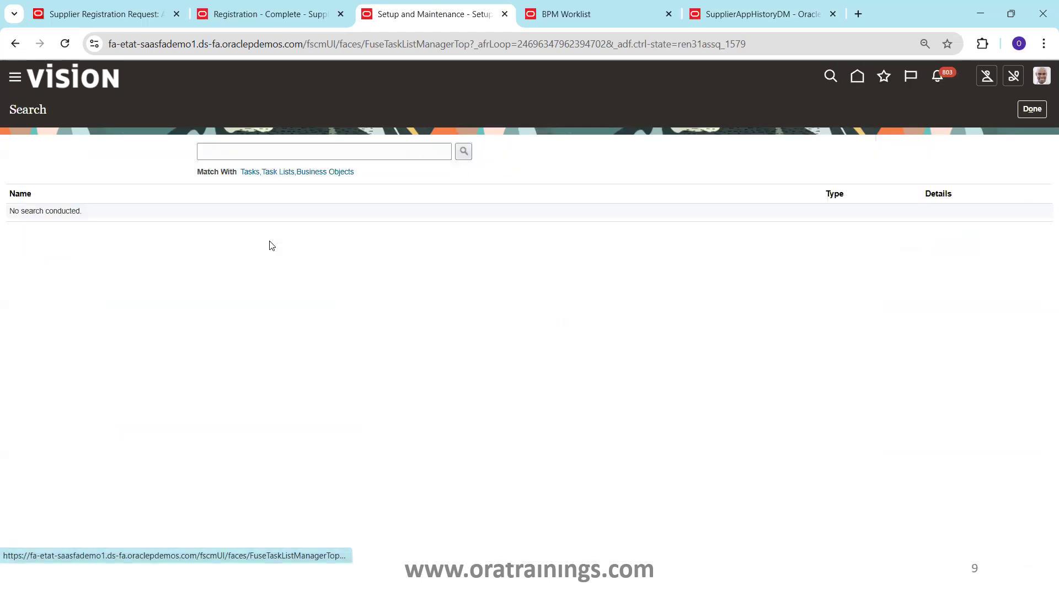
{"action": "left_click", "coordinate": [275, 144]}
{"action": "key", "text": "ctrl+v"}
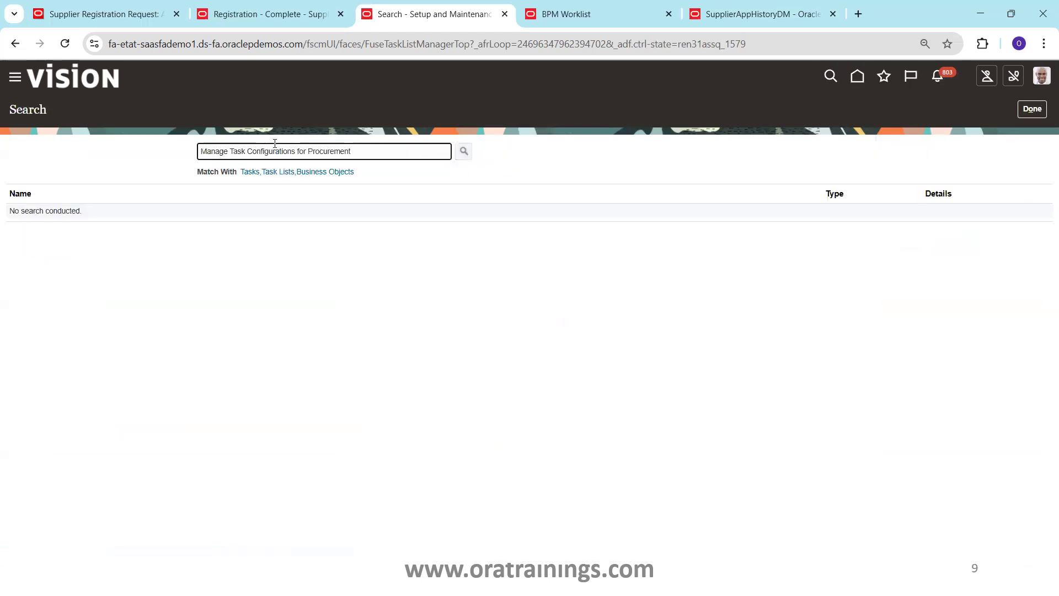
{"action": "key", "text": "Return"}
{"action": "left_click", "coordinate": [111, 217]}
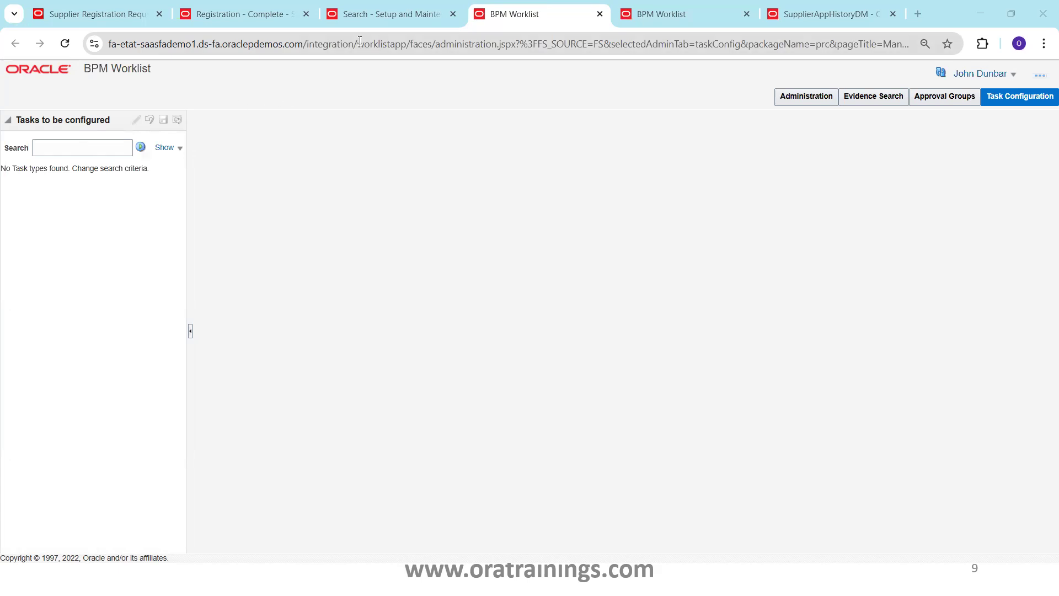
{"action": "left_click", "coordinate": [366, 21]}
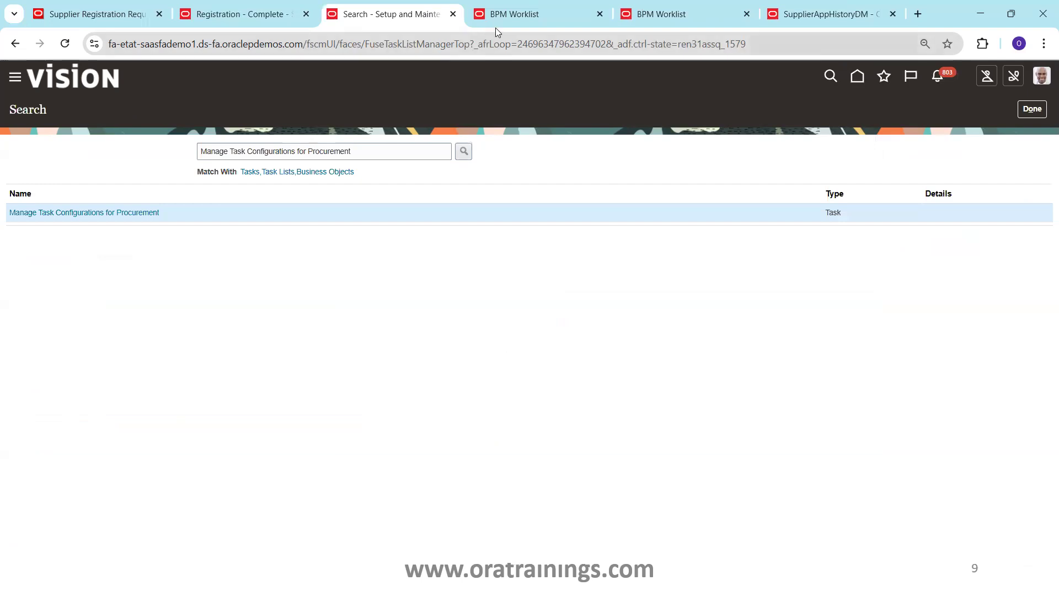
{"action": "left_click", "coordinate": [512, 18]}
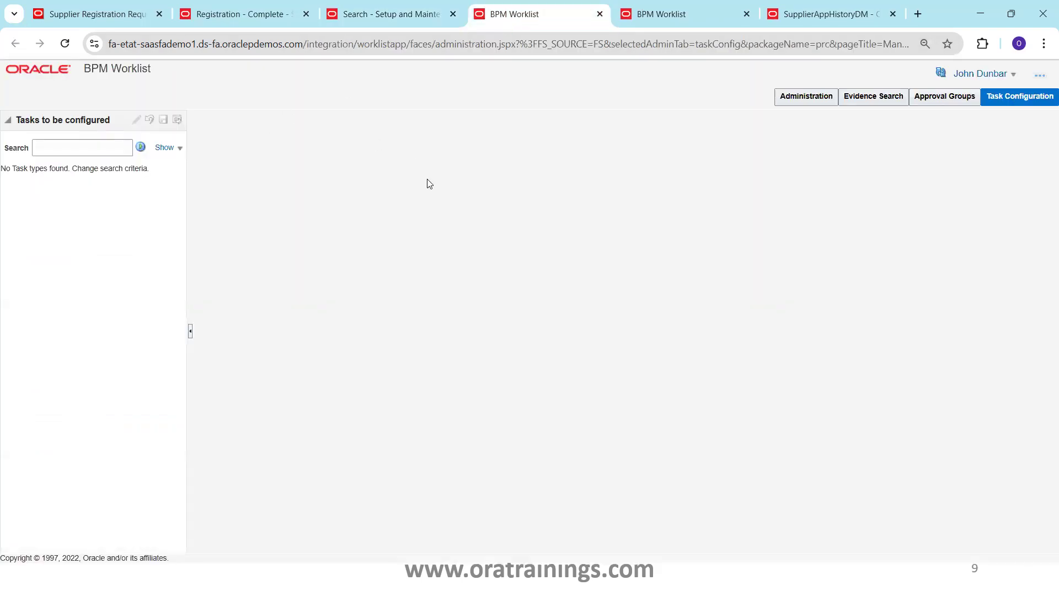
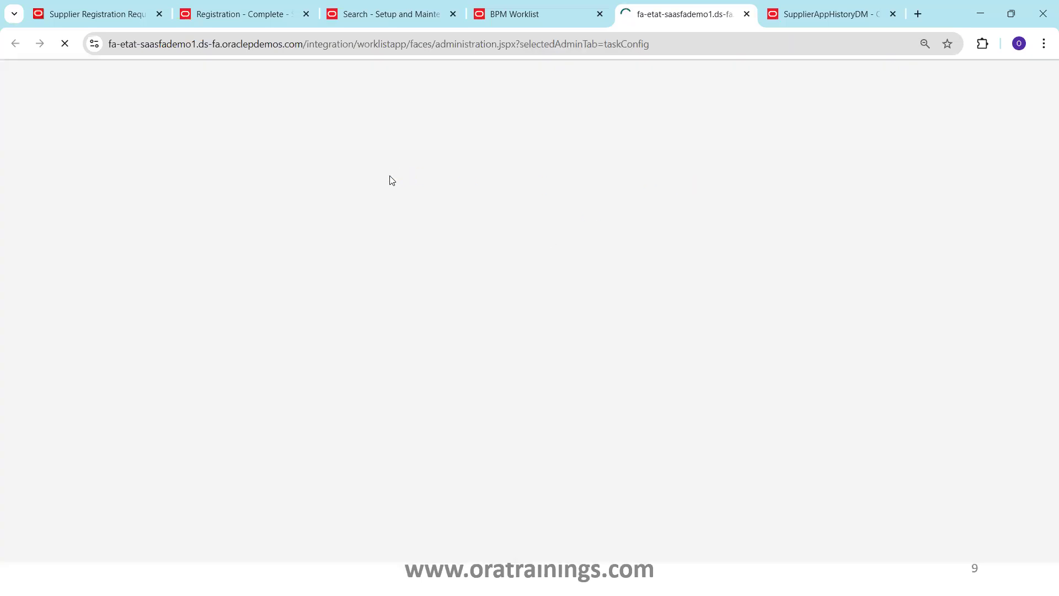
- In the BPM Worklist task configuration, search for SupplierExternalRegistrationApproval and open the task's general settings
{"action": "left_click", "coordinate": [77, 148]}
{"action": "key", "text": "ctrl+v"}
{"action": "left_click", "coordinate": [141, 153]}
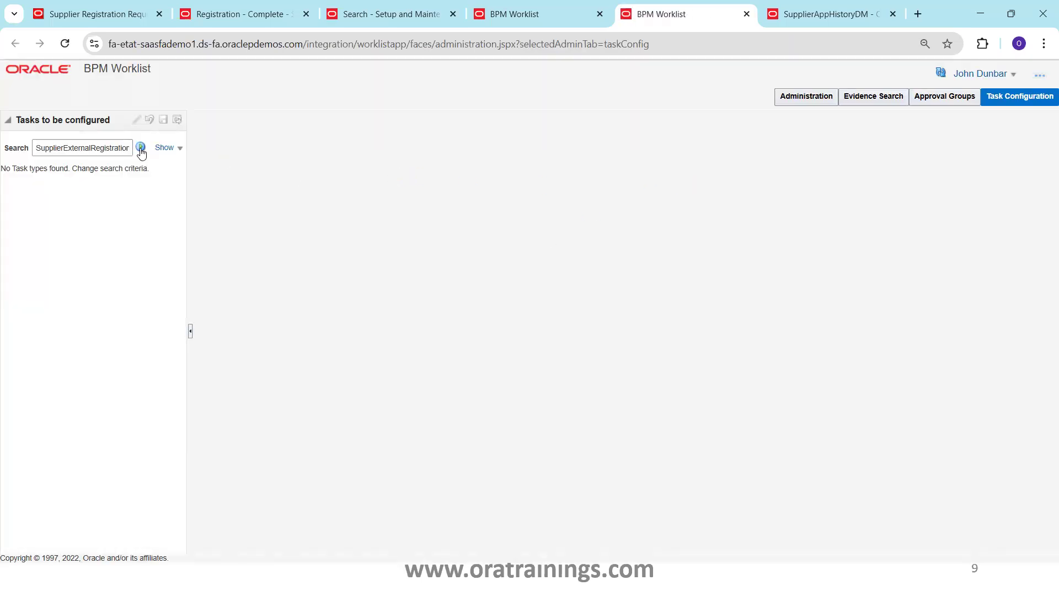
{"action": "left_click", "coordinate": [123, 172]}
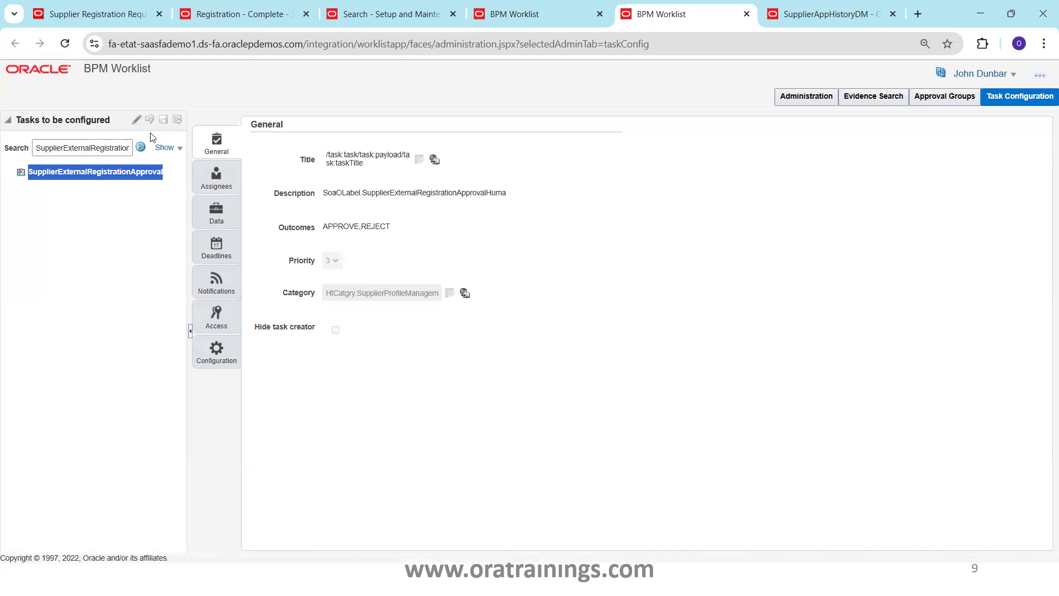
- Start editing the SupplierExternalRegistrationApproval task and view the basic properties of the first and second approval stages in its assignee flow
{"action": "left_click", "coordinate": [138, 121]}
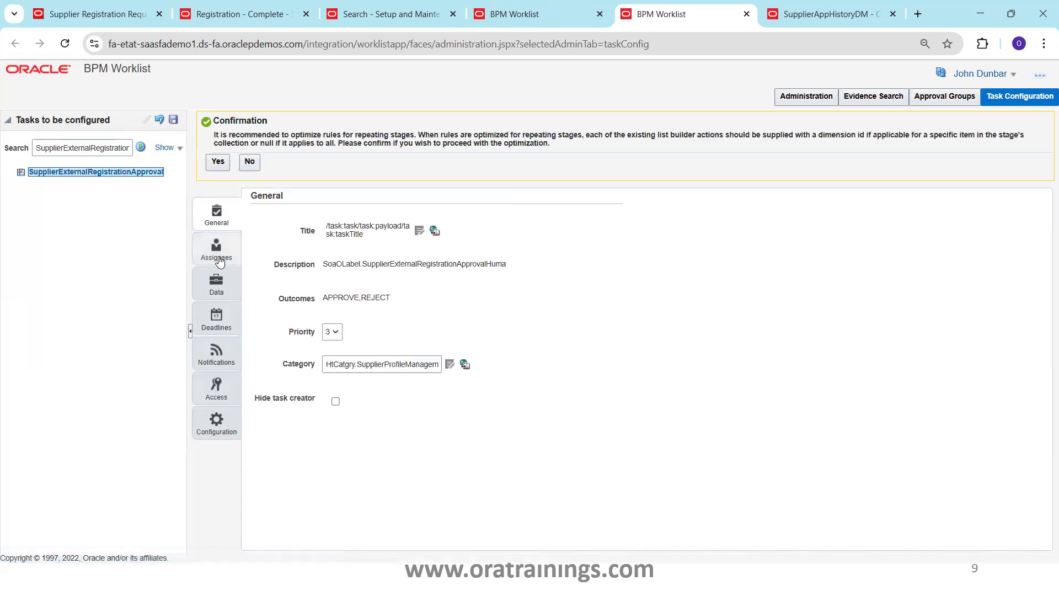
{"action": "left_click", "coordinate": [218, 258]}
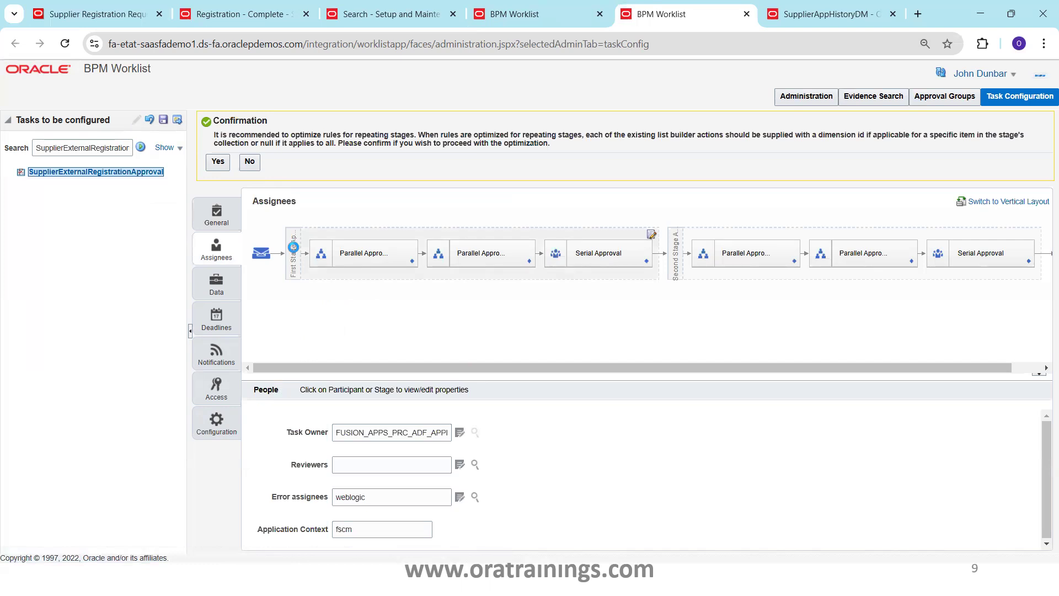
{"action": "left_click", "coordinate": [293, 247]}
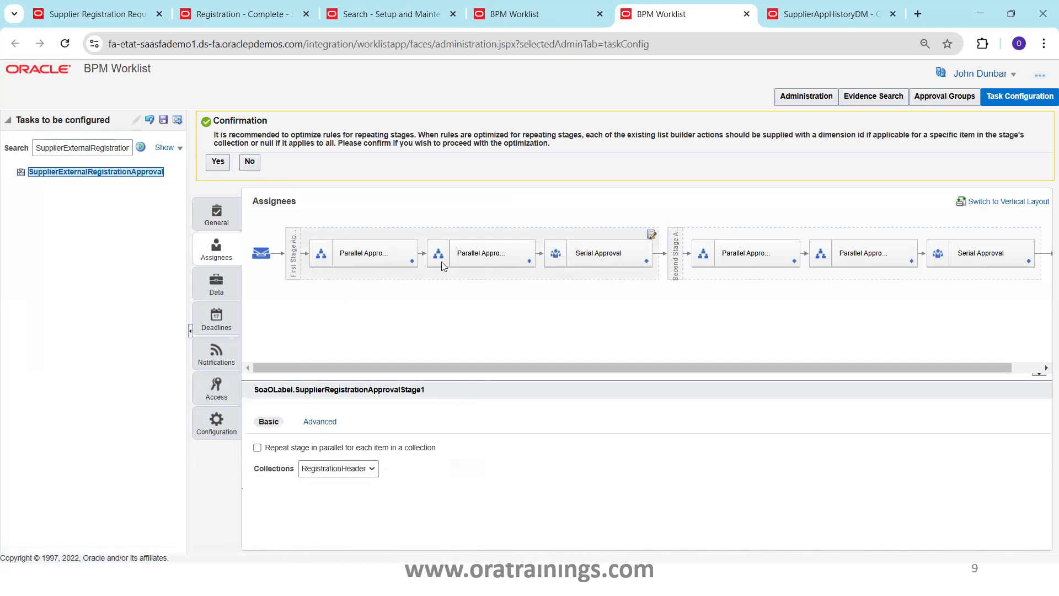
{"action": "left_click", "coordinate": [712, 272]}
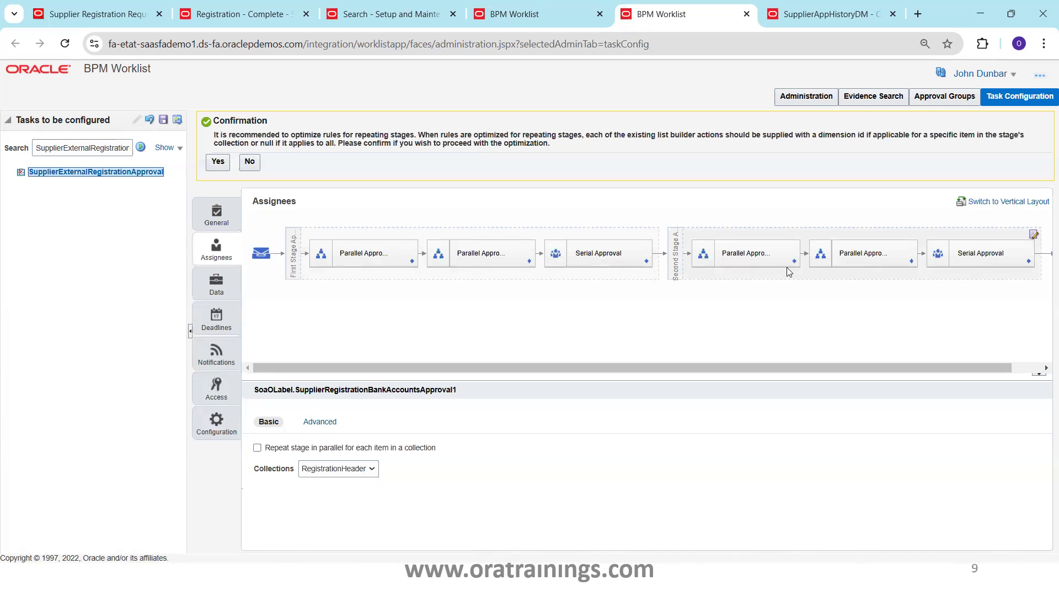
- Select the first parallel approval participant in the first stage and open its business rule SupplierExtRegistrationGeneralApprovalRule
{"action": "left_click", "coordinate": [387, 250]}
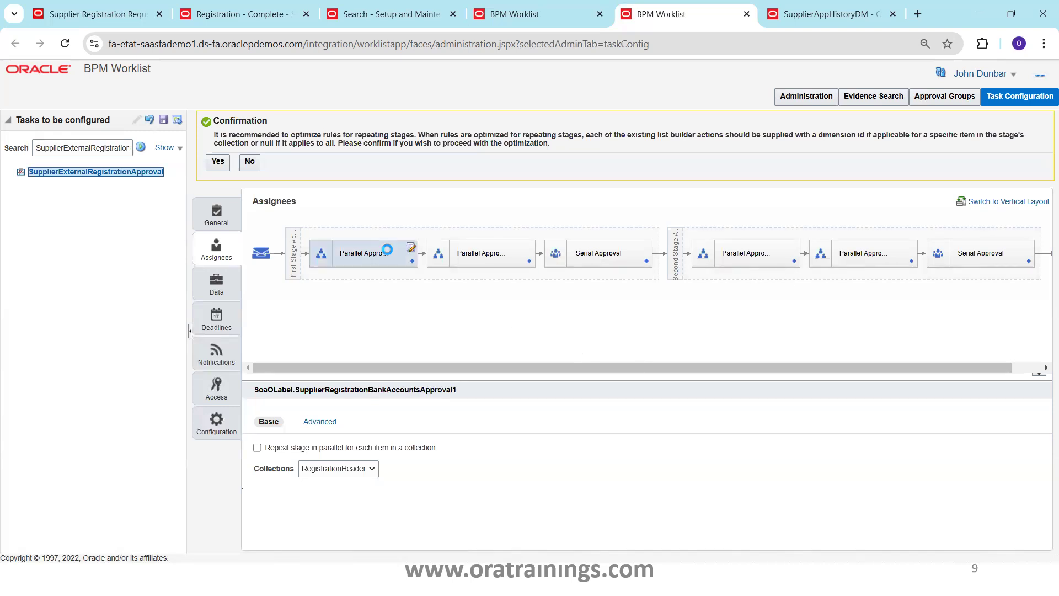
{"action": "left_click", "coordinate": [411, 247]}
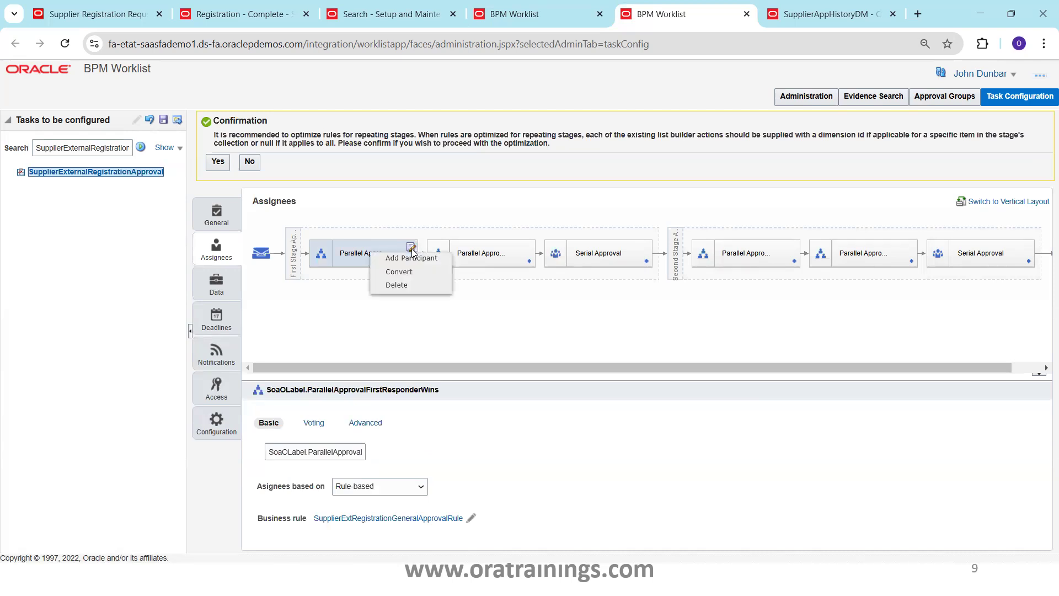
{"action": "left_click", "coordinate": [331, 270]}
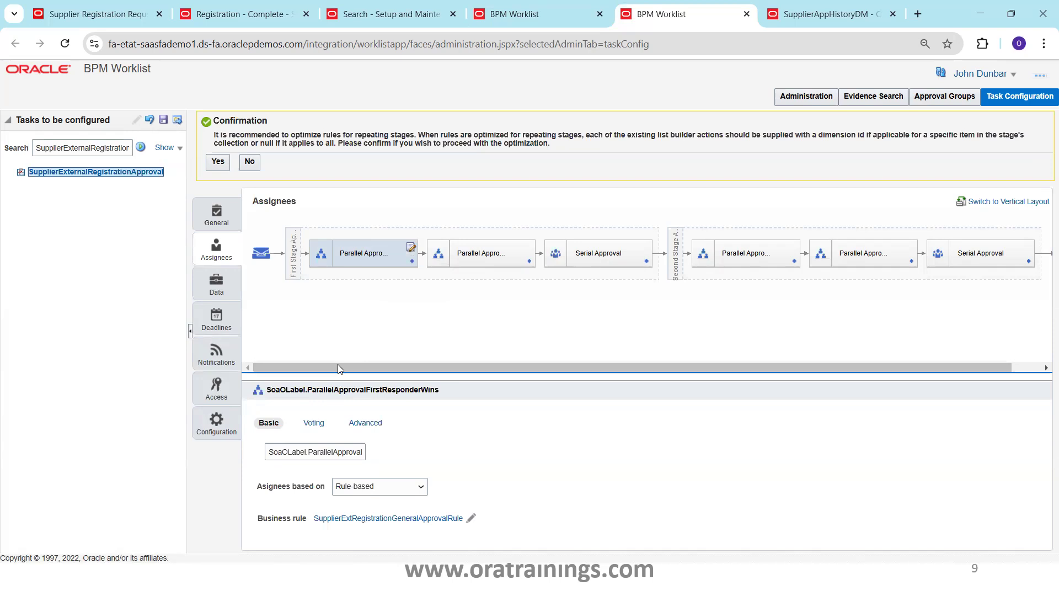
{"action": "left_click_drag", "start_coordinate": [339, 377], "coordinate": [338, 348]}
{"action": "left_click", "coordinate": [353, 491]}
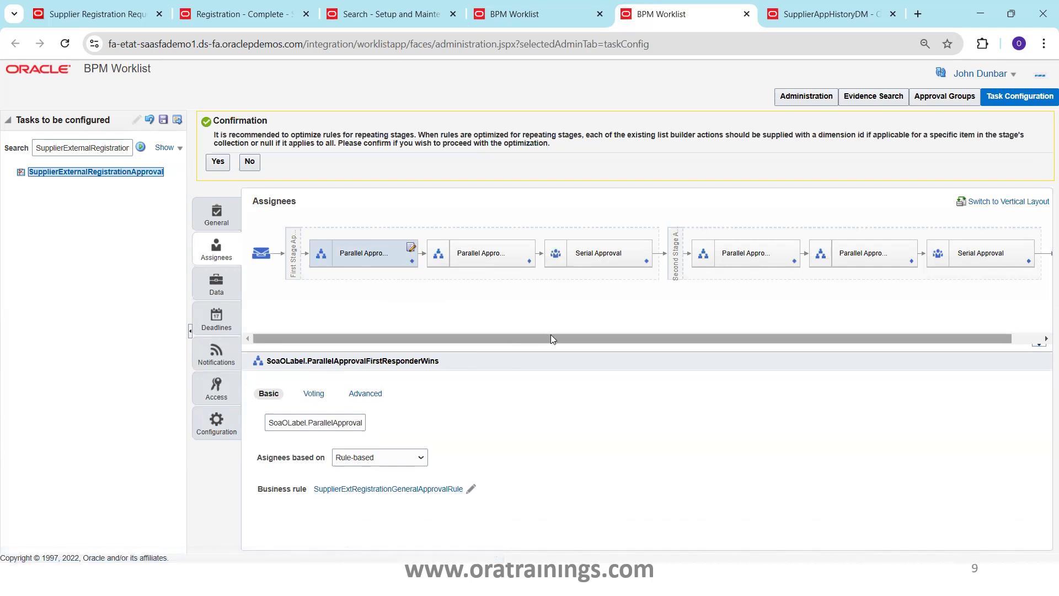
{"action": "left_click", "coordinate": [409, 491]}
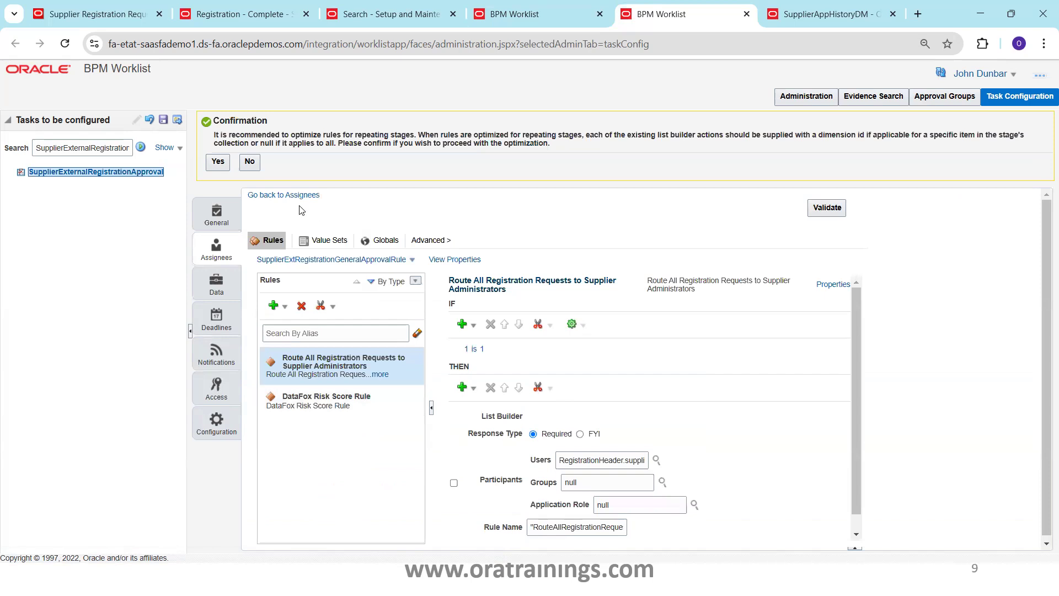
- Return to the assignee flow, narrow the task list to fit both stages, and select the first stage's first parallel participant
{"action": "left_click", "coordinate": [284, 195]}
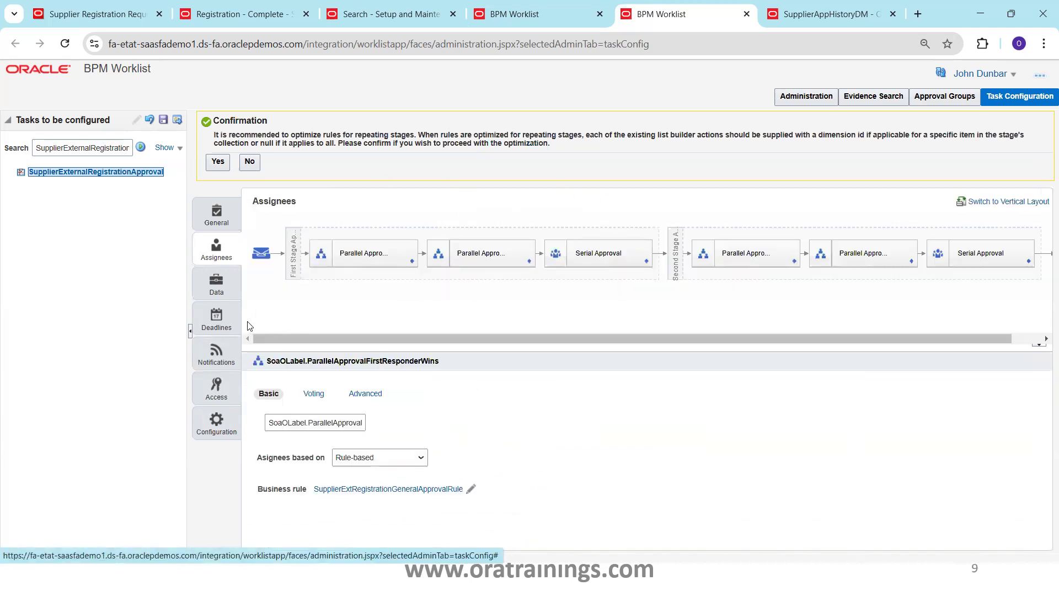
{"action": "left_click_drag", "start_coordinate": [189, 304], "coordinate": [123, 308]}
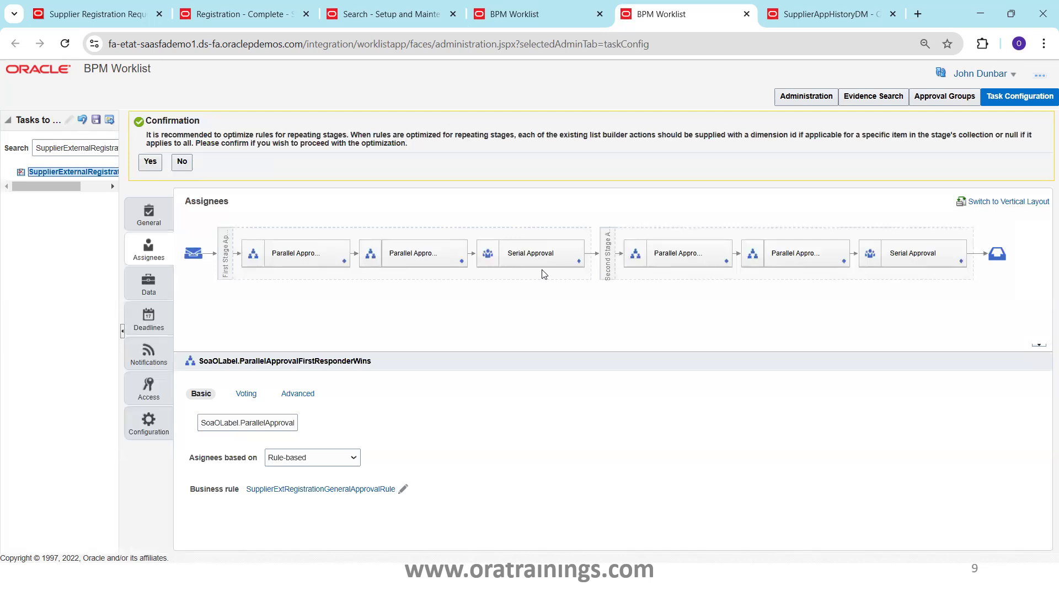
{"action": "left_click", "coordinate": [313, 261]}
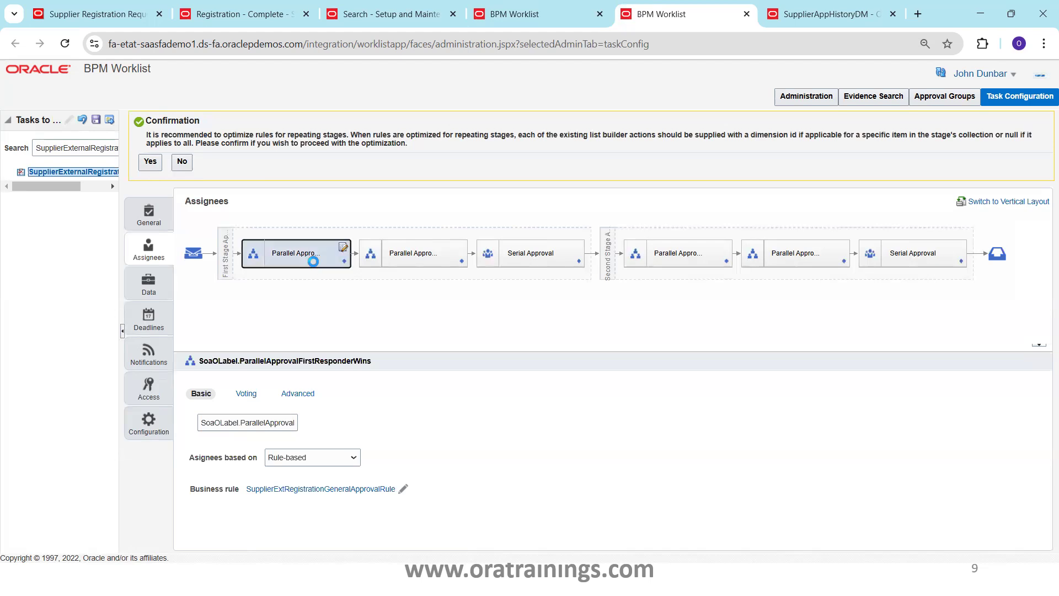